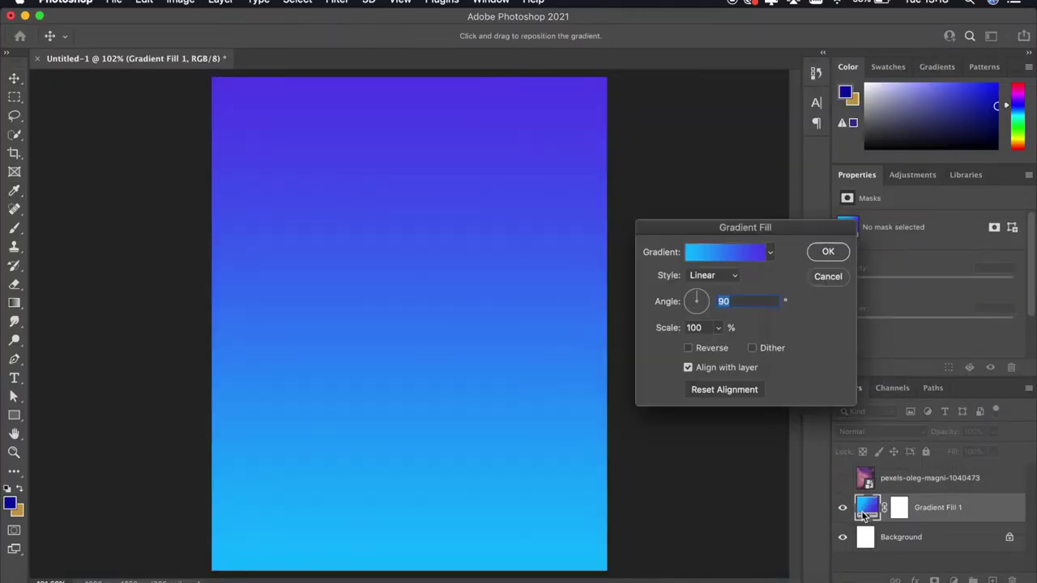
Step: Reverse the gradient fill so it runs from purple at the top to cyan at the bottom
click(968, 335)
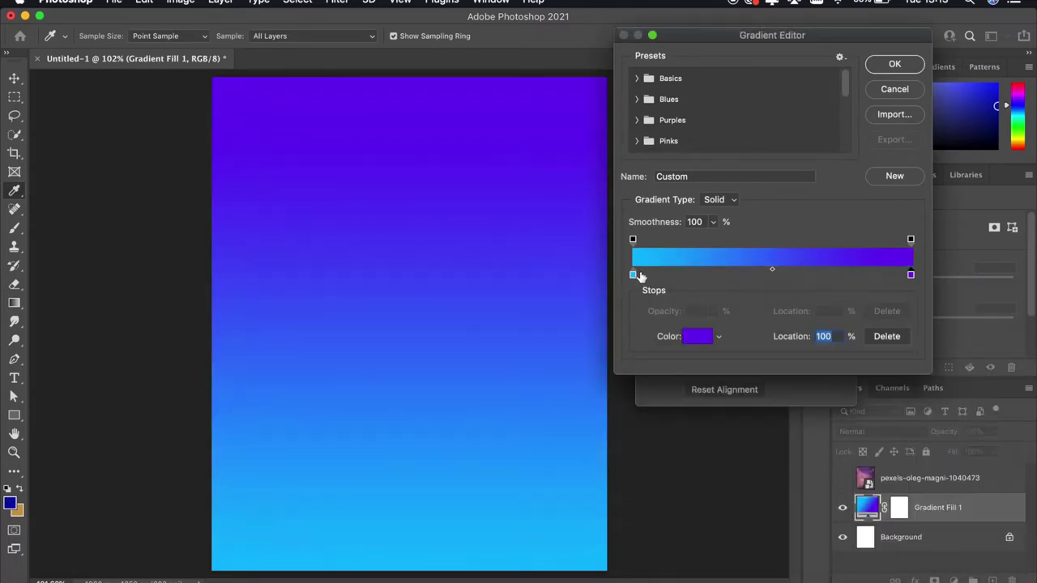
double_click(633, 275)
double_click(910, 275)
drag(858, 388, 868, 421)
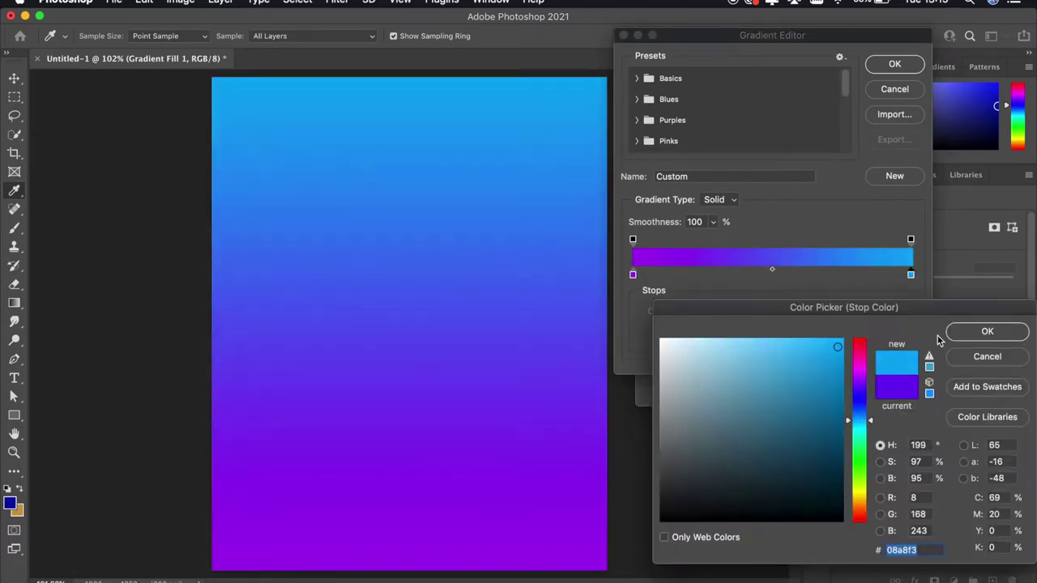
key(Return)
click(895, 63)
click(669, 348)
key(Return)
Step: Make the cloud texture layer visible and select it for blending
click(842, 478)
click(932, 478)
click(882, 431)
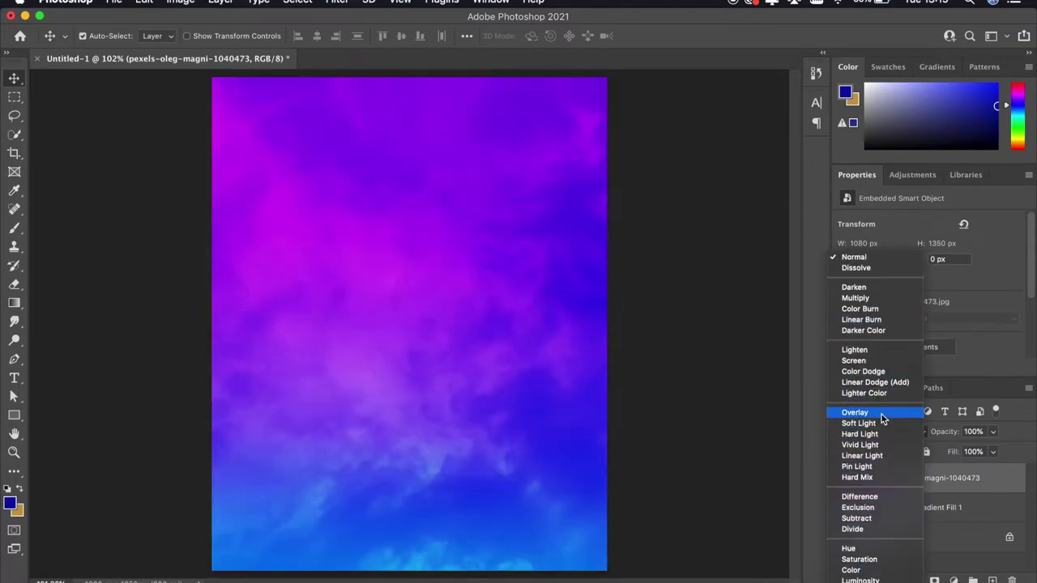
Step: Blend the clouds with Overlay and place the Coutinho render on the poster
click(855, 413)
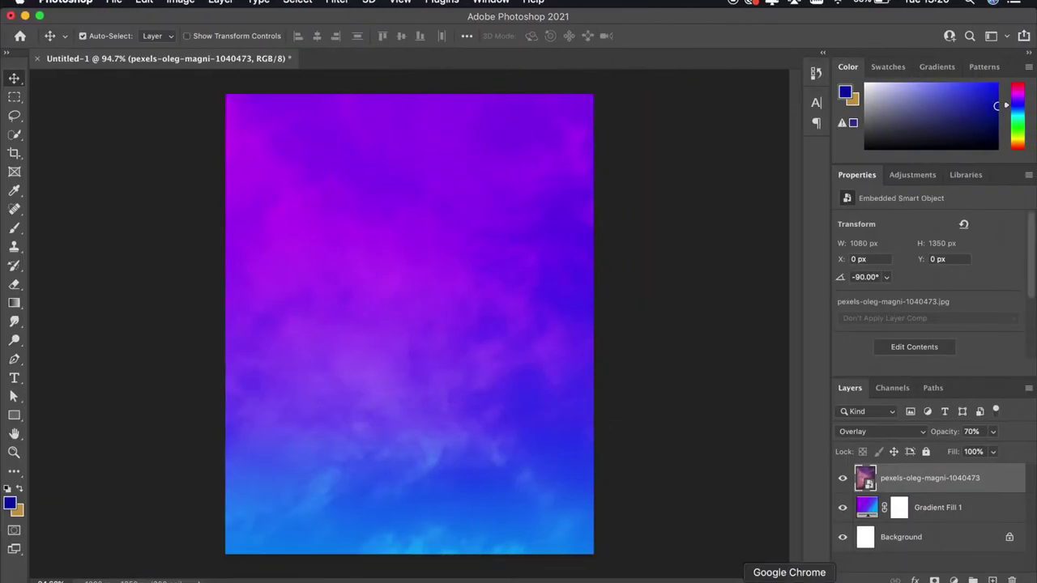
click(787, 567)
drag(162, 348, 446, 309)
key(Return)
scroll(492, 197, down, 2)
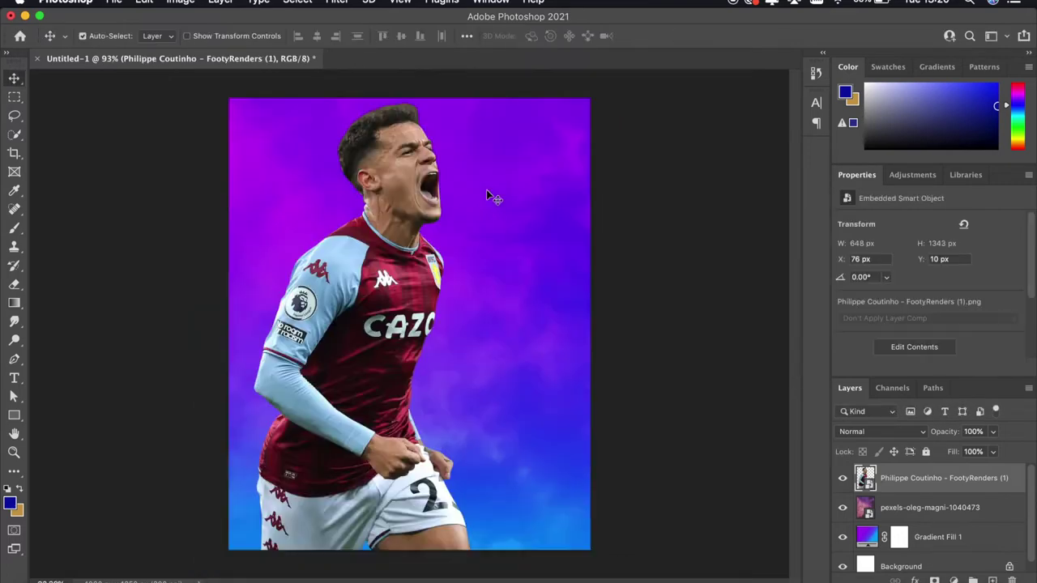
Step: Tune the render's Basic, Curve and Detail settings in Camera Raw, then apply Shadows/Highlights
key(ctrl+shift+a)
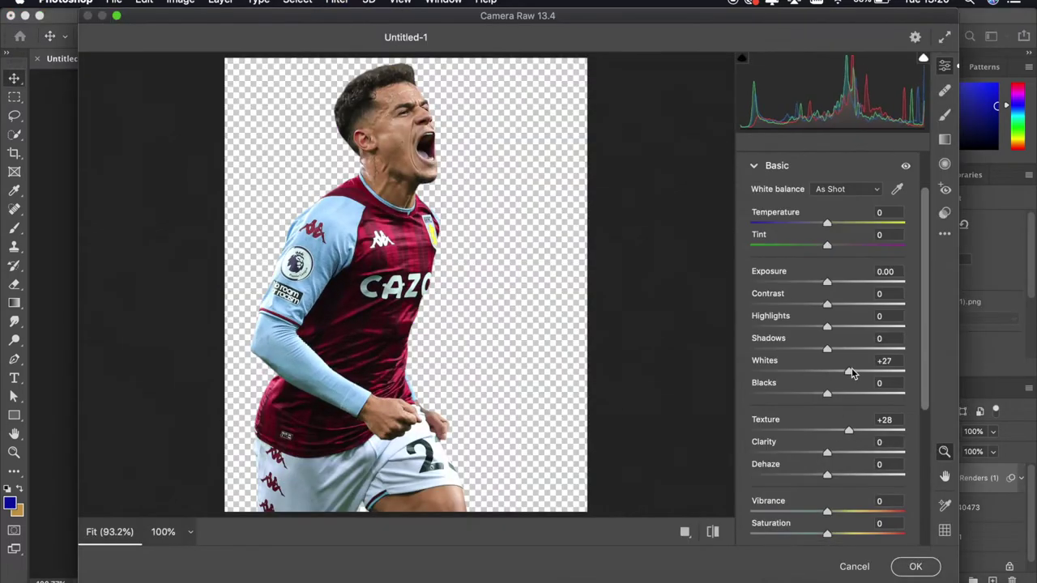
key(ctrl+2)
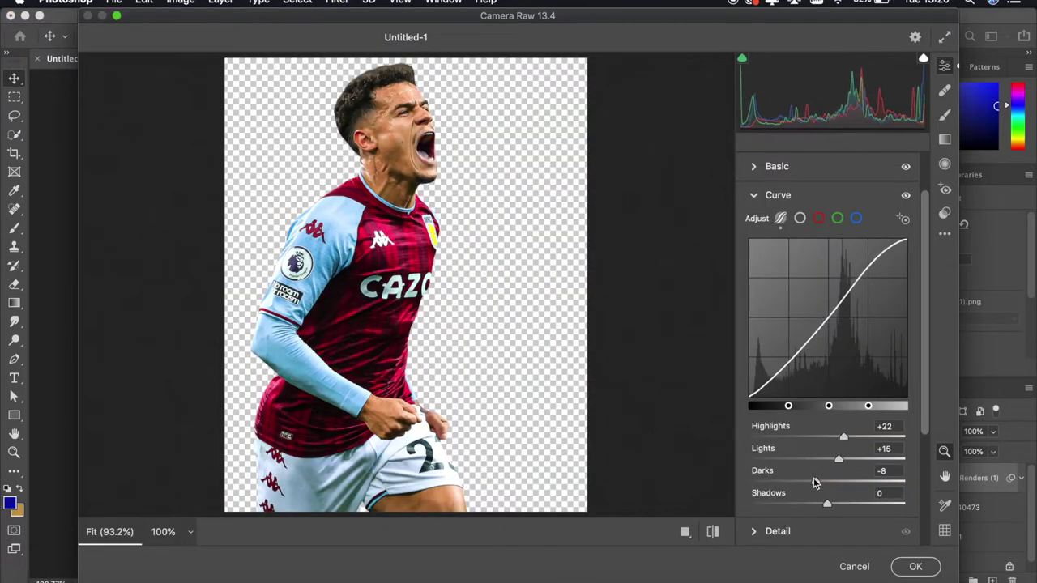
key(ctrl+3)
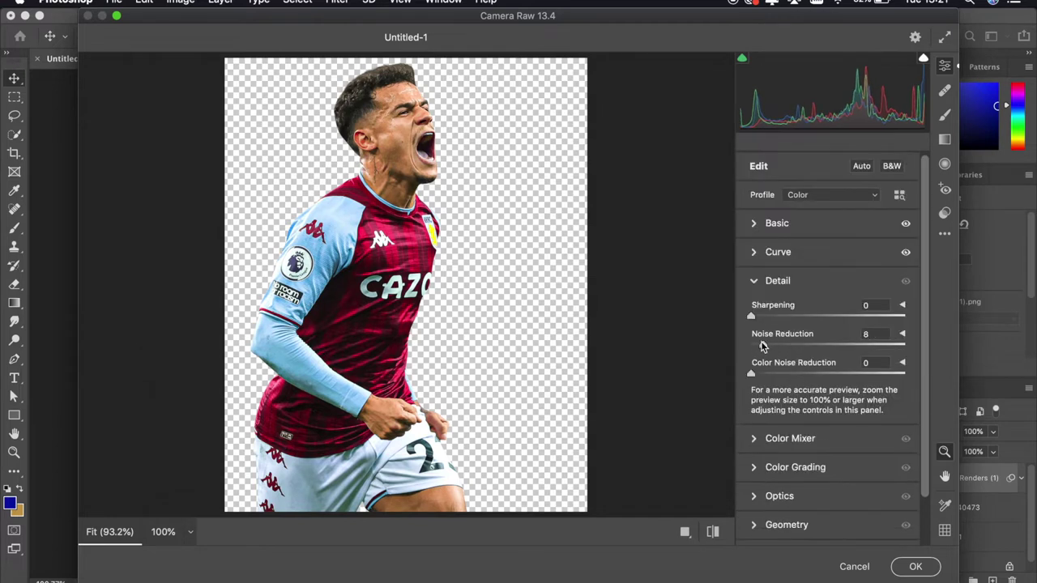
click(916, 567)
click(377, 280)
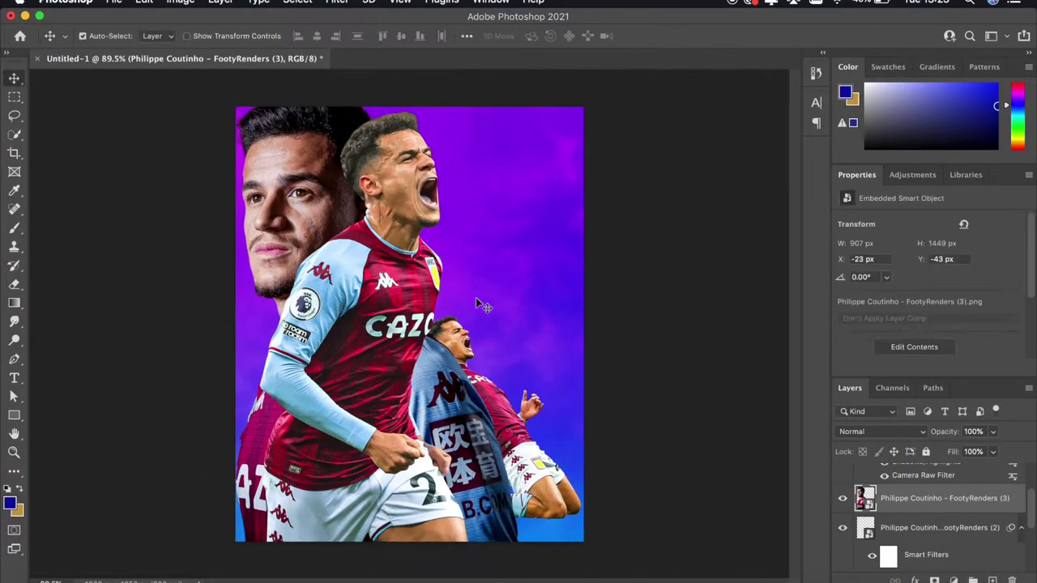
Step: Nudge the render slightly left and adjust the big portrait's tone curve in Camera Raw
drag(481, 304, 475, 304)
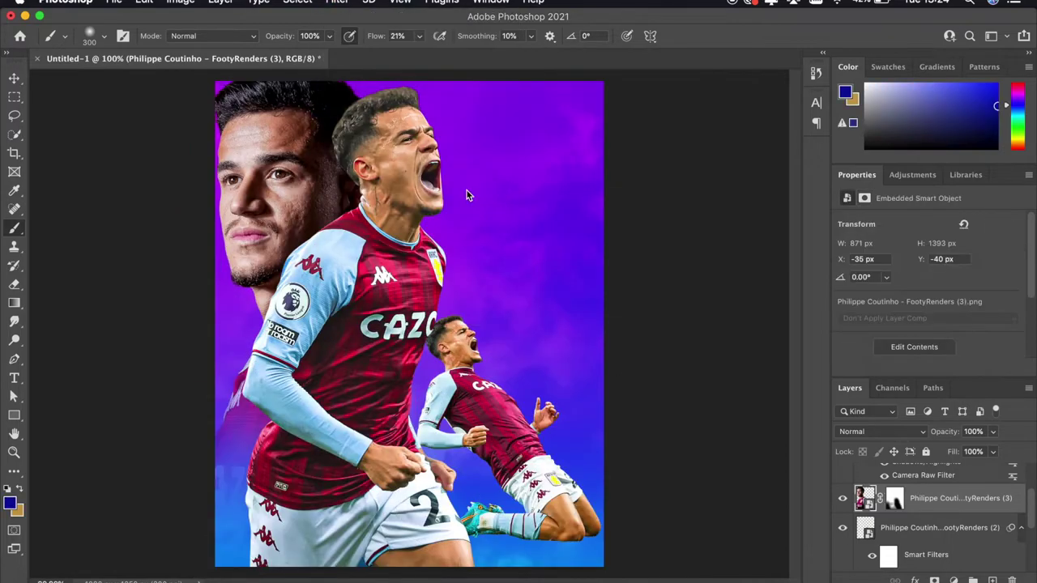
double_click(923, 475)
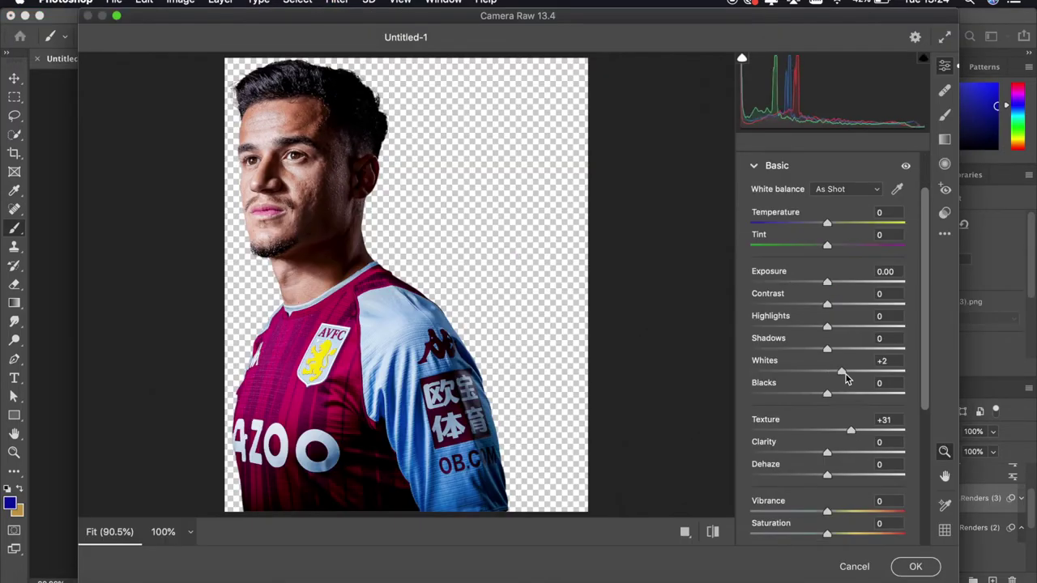
scroll(812, 328, down, 5)
click(819, 417)
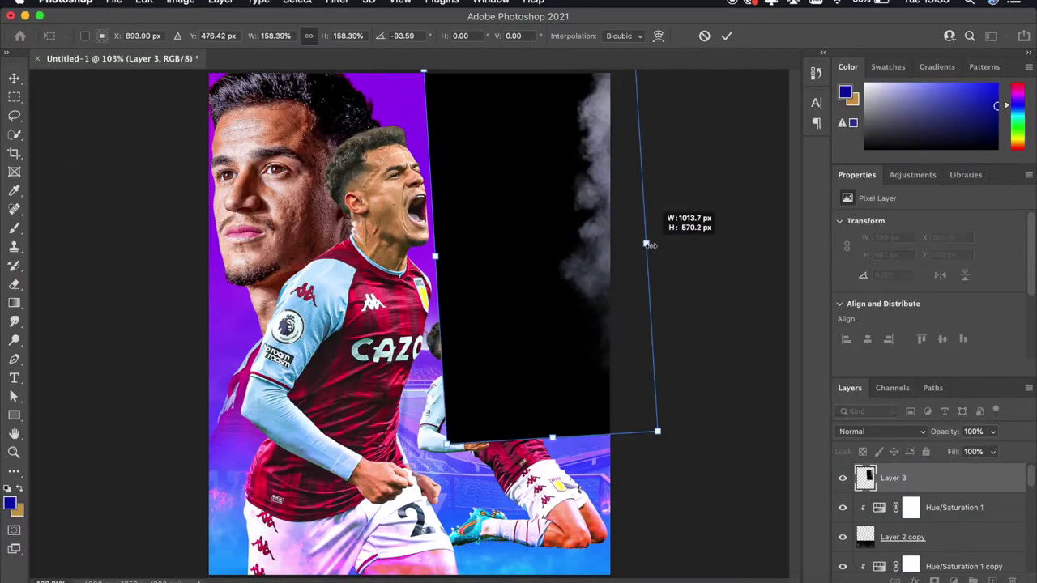
Step: Set the smoke layer to Linear Dodge (Add) and add a magenta Solid Color fill layer
click(862, 556)
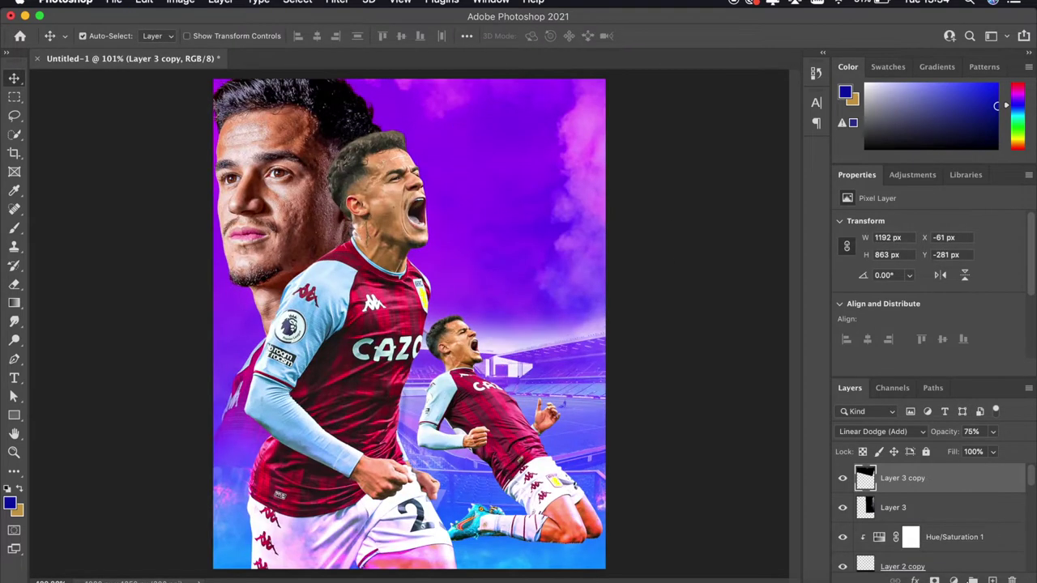
click(954, 581)
click(954, 307)
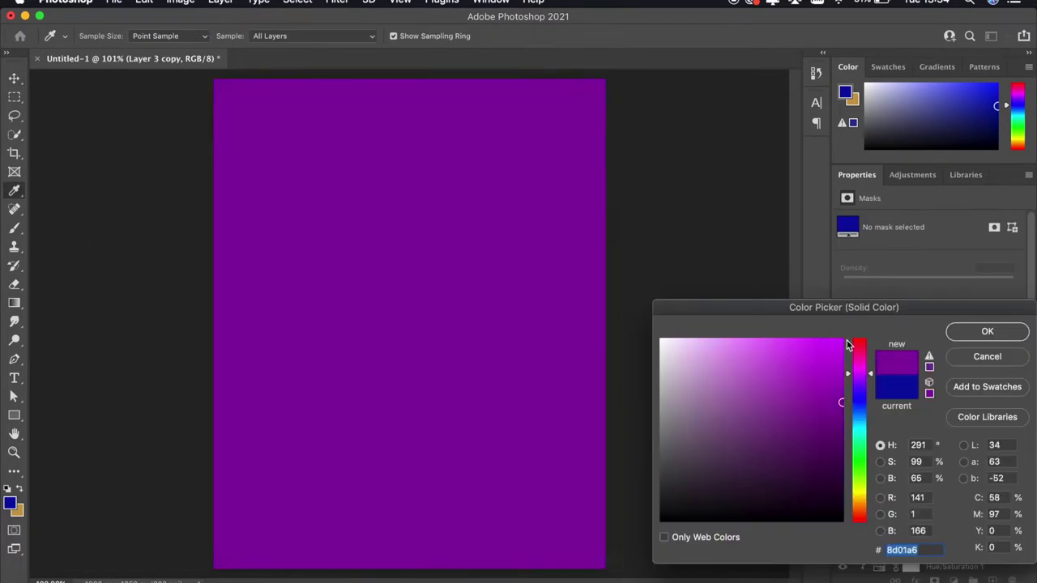
click(988, 331)
click(879, 431)
key(Escape)
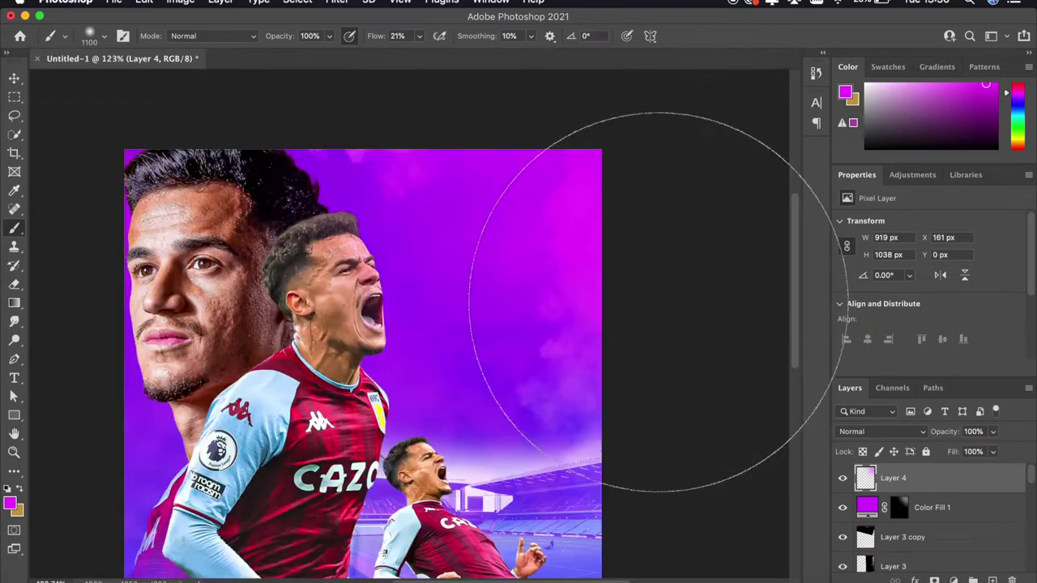
Step: Lower brightness to 81 and colorize the figures magenta with hue -40
drag(977, 263, 974, 264)
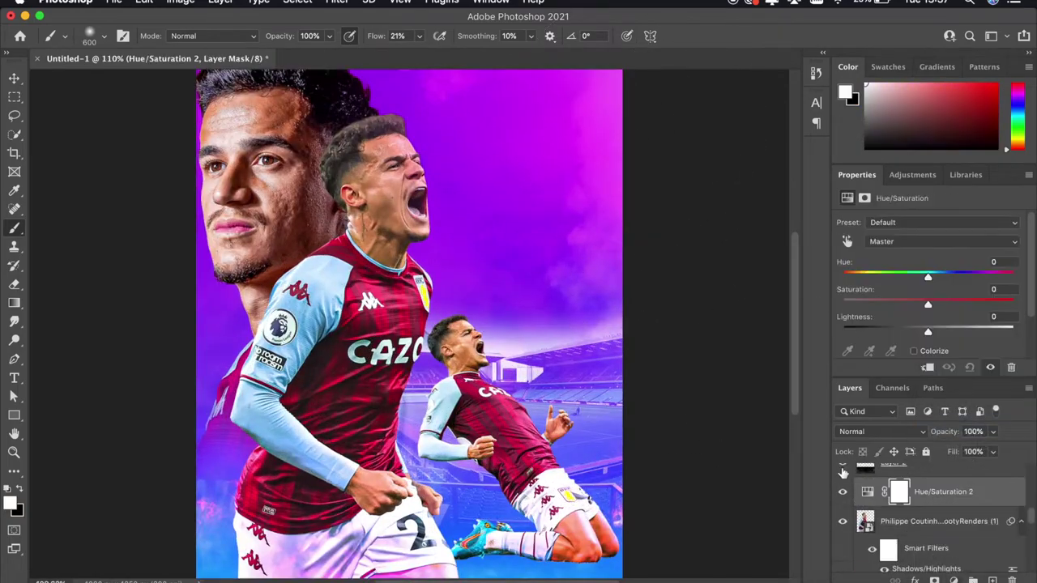
drag(928, 275, 894, 276)
drag(997, 278, 987, 278)
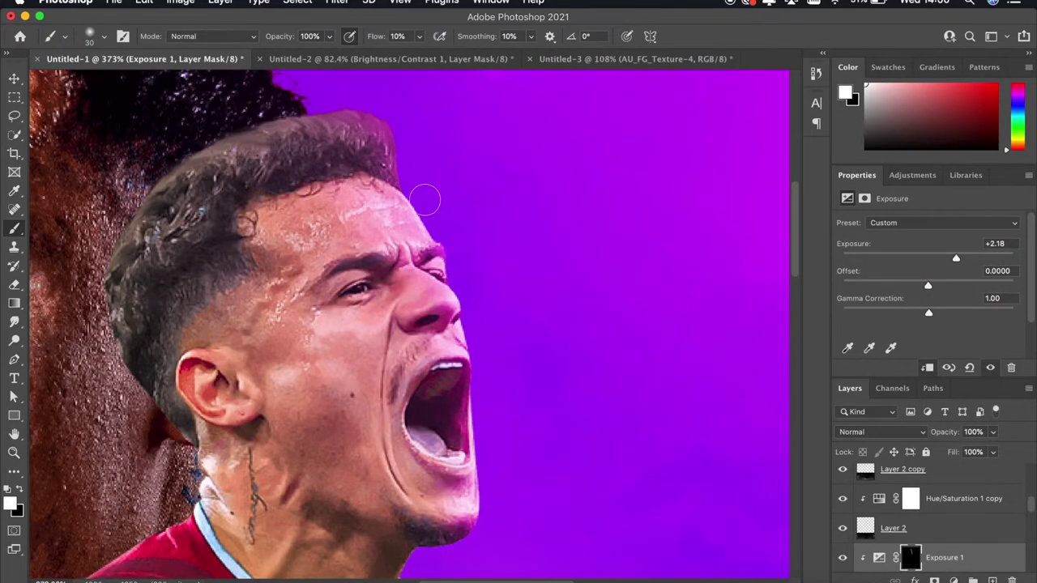
scroll(277, 108, down, 2)
scroll(457, 450, down, 5)
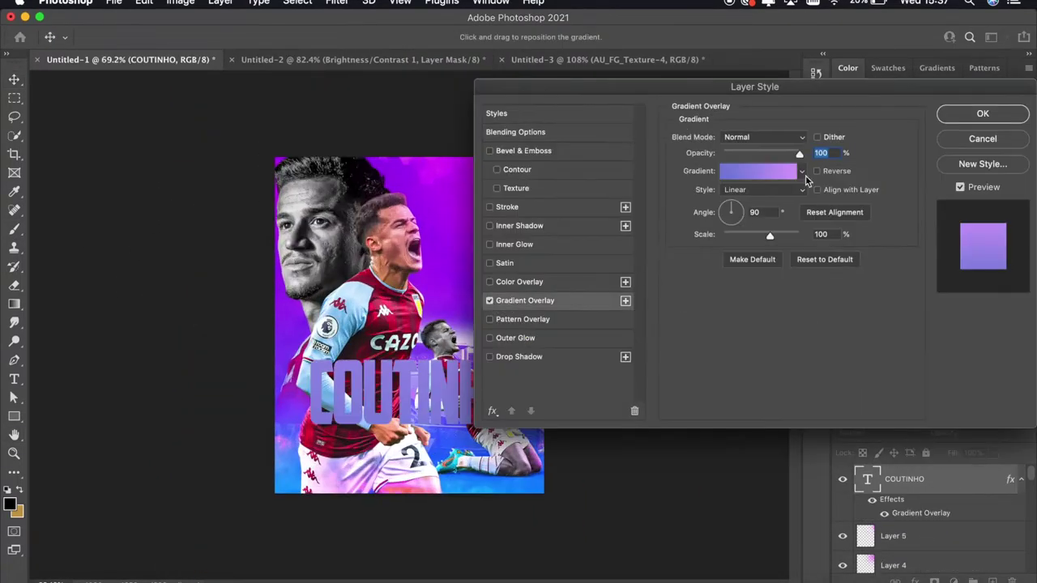
Step: Add a Gradient Overlay to COUTINHO with its magenta stop moved to 59%
click(802, 171)
click(727, 255)
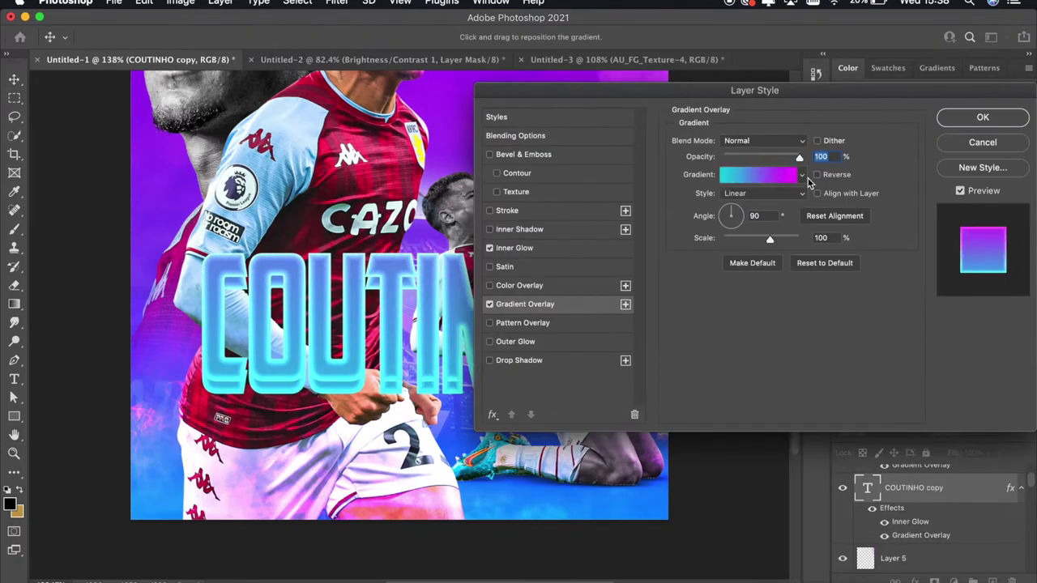
click(788, 177)
drag(826, 278, 797, 277)
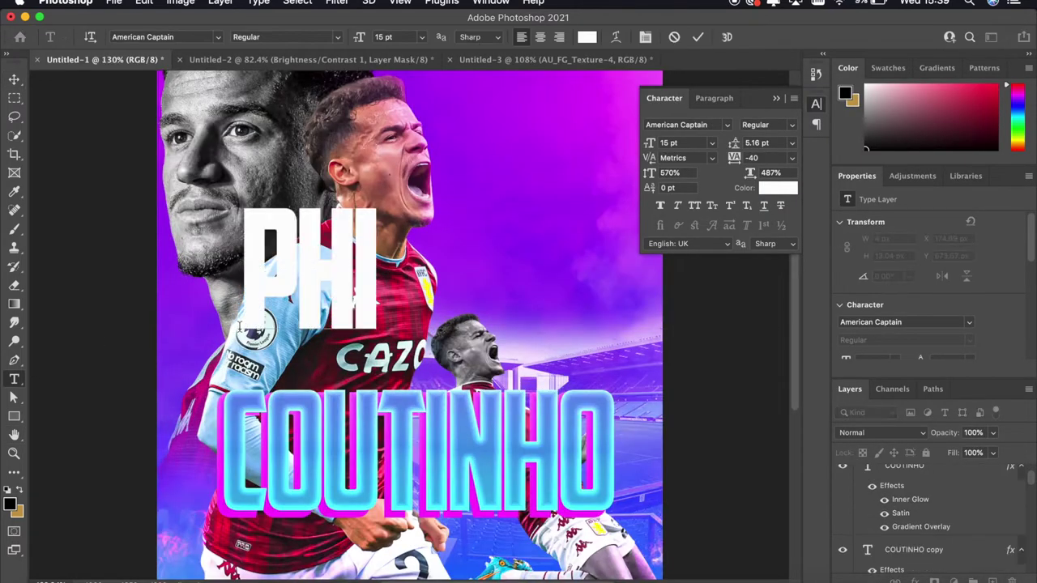
Step: Finish typing PHILIPPE and search Google for an ASTON VILLA PNG crest
text(ILIPPE)
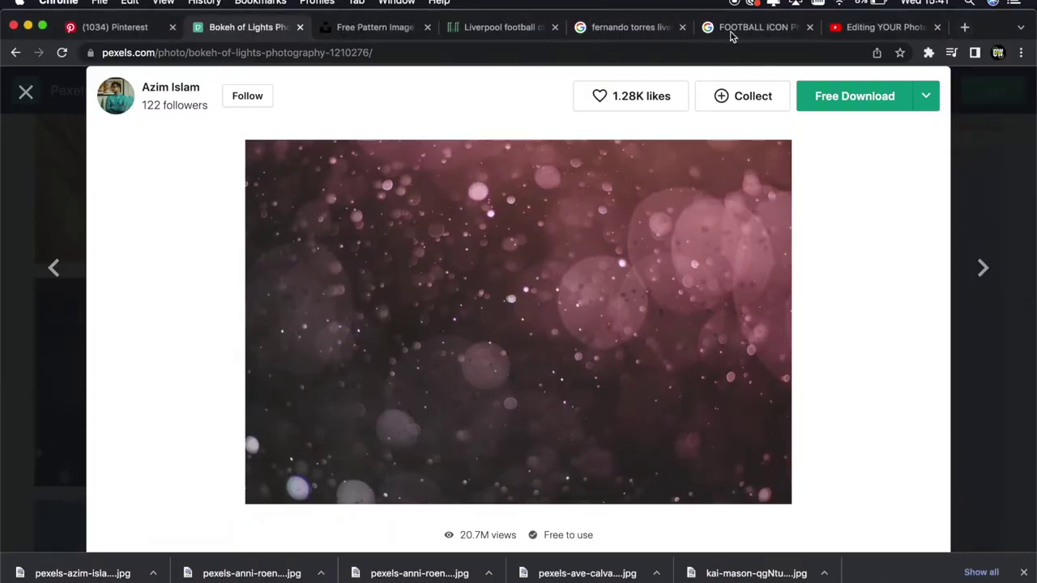
key(super+t)
text(ASTON VILLA PNG)
key(Return)
click(66, 179)
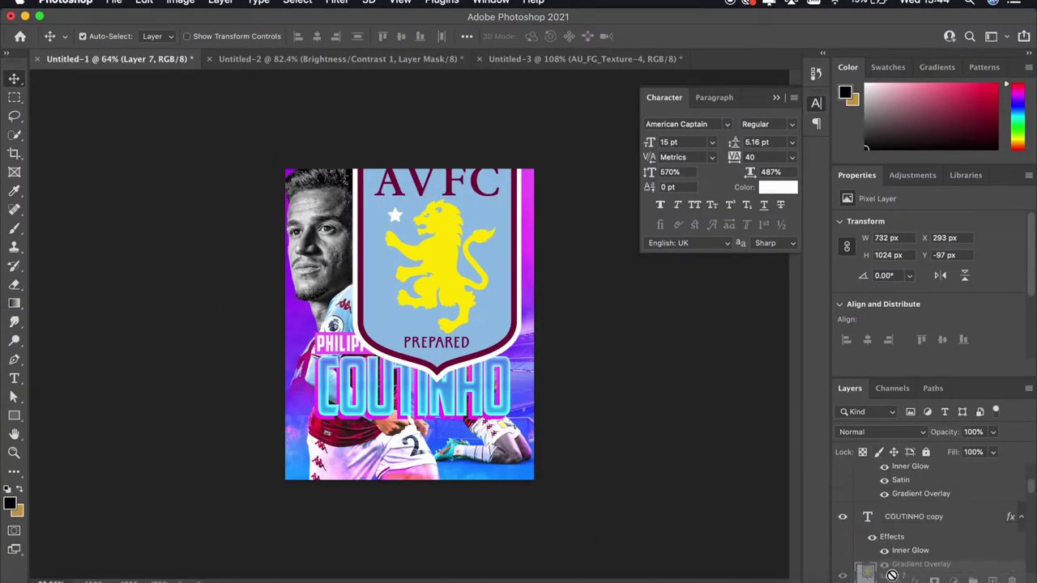
Step: Move the crest layer behind the player, scale it to about 92% and blend with Overlay
drag(921, 576, 905, 478)
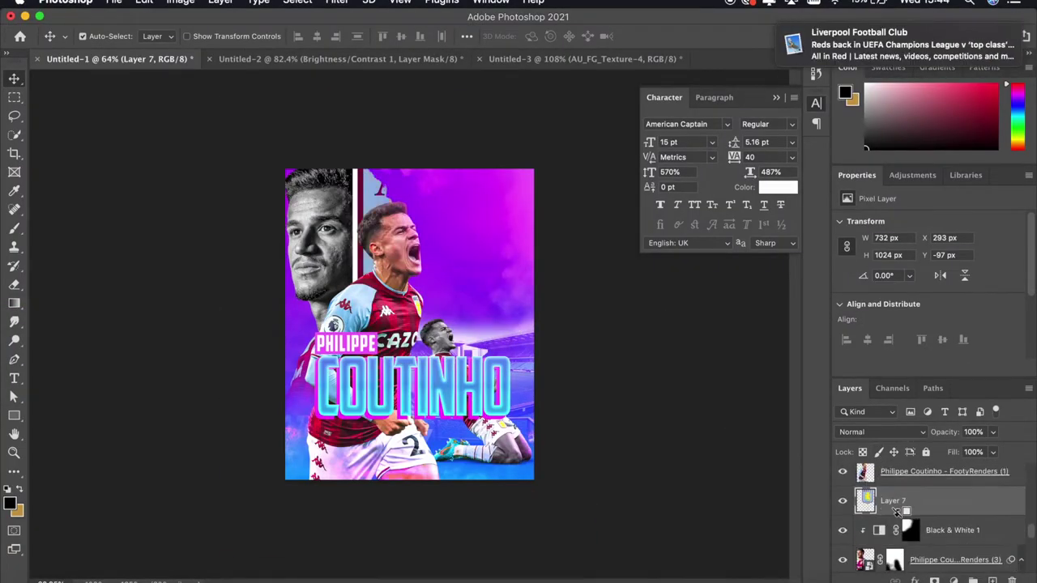
scroll(448, 267, up, 2)
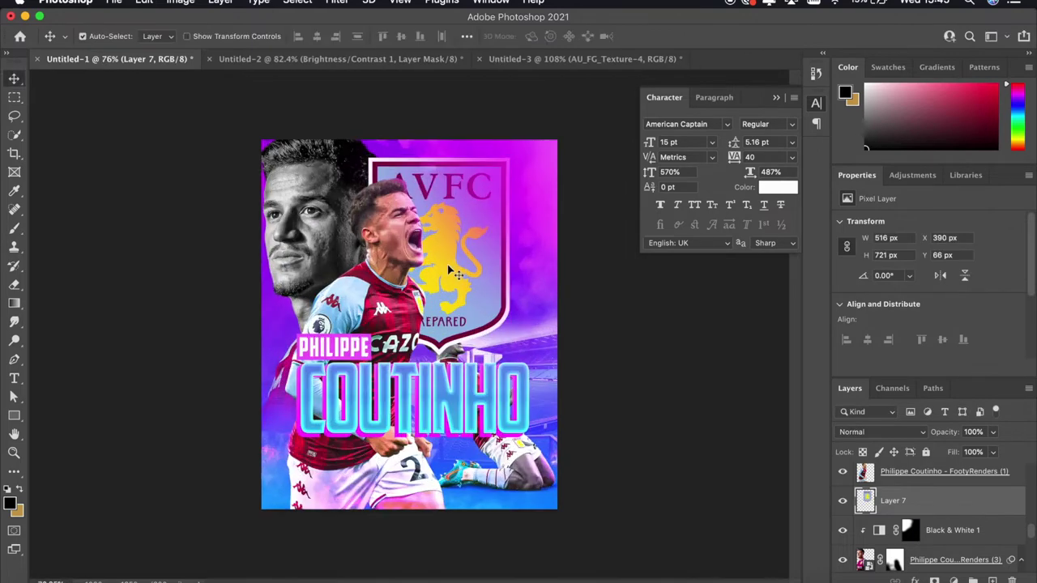
drag(509, 347, 493, 338)
scroll(908, 501, up, 1)
scroll(648, 361, down, 2)
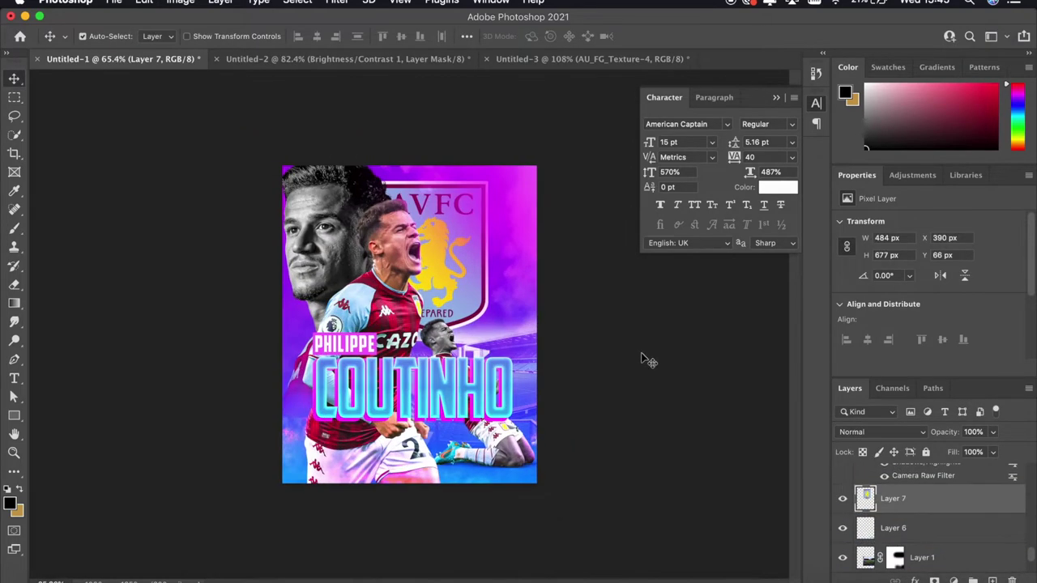
click(854, 543)
key(ctrl+t)
Step: Resize the crest further to sit behind Coutinho
scroll(527, 301, up, 1)
drag(507, 151, 491, 172)
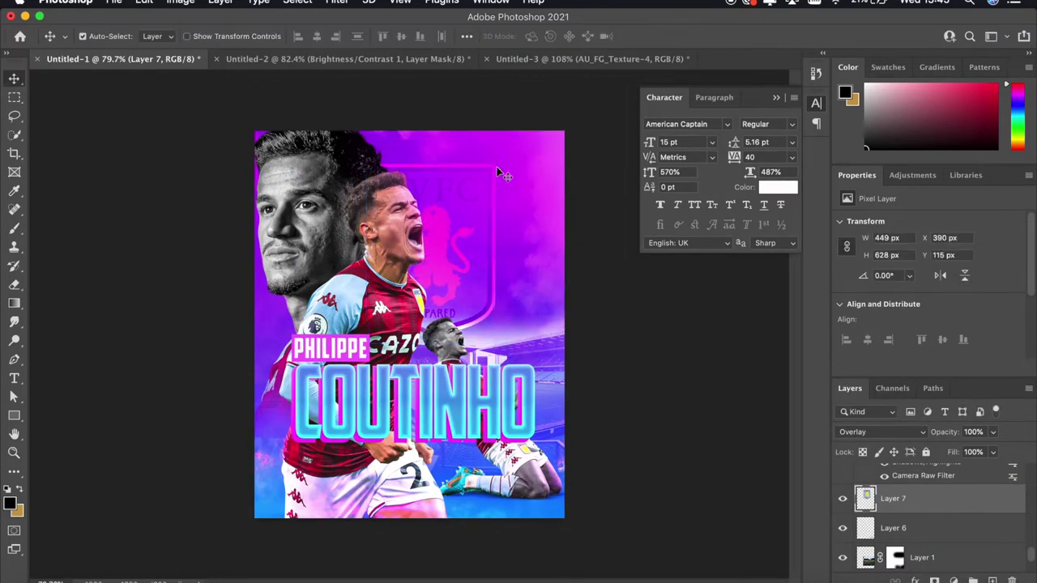
scroll(500, 173, down, 2)
scroll(457, 199, down, 3)
scroll(447, 258, up, 3)
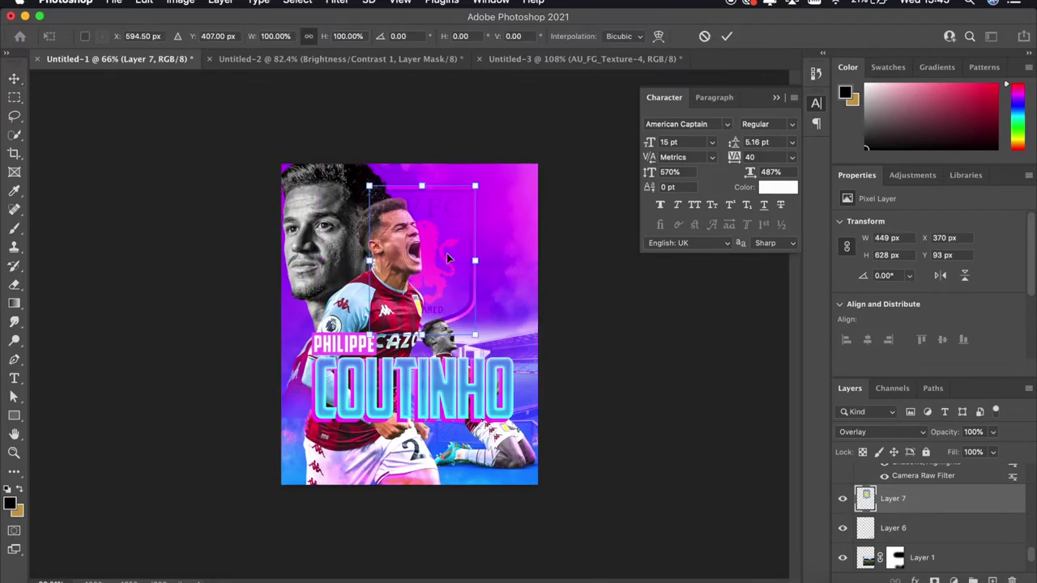
scroll(506, 288, up, 1)
scroll(506, 288, up, 2)
scroll(506, 288, up, 1)
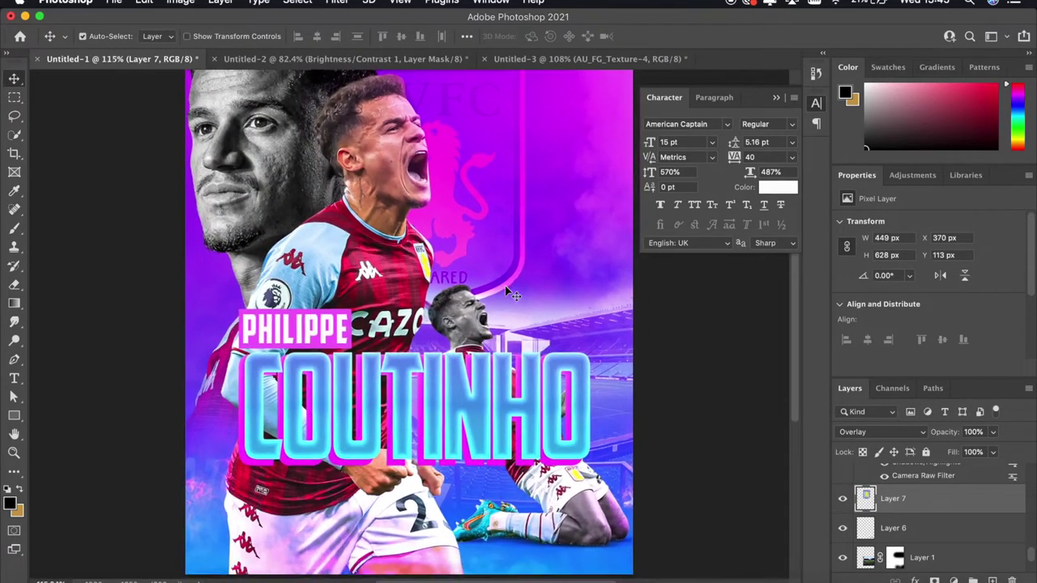
scroll(505, 288, down, 3)
scroll(506, 290, up, 2)
Step: Duplicate the crest layer twice to strengthen the overlay
key(ctrl+j)
scroll(505, 290, down, 4)
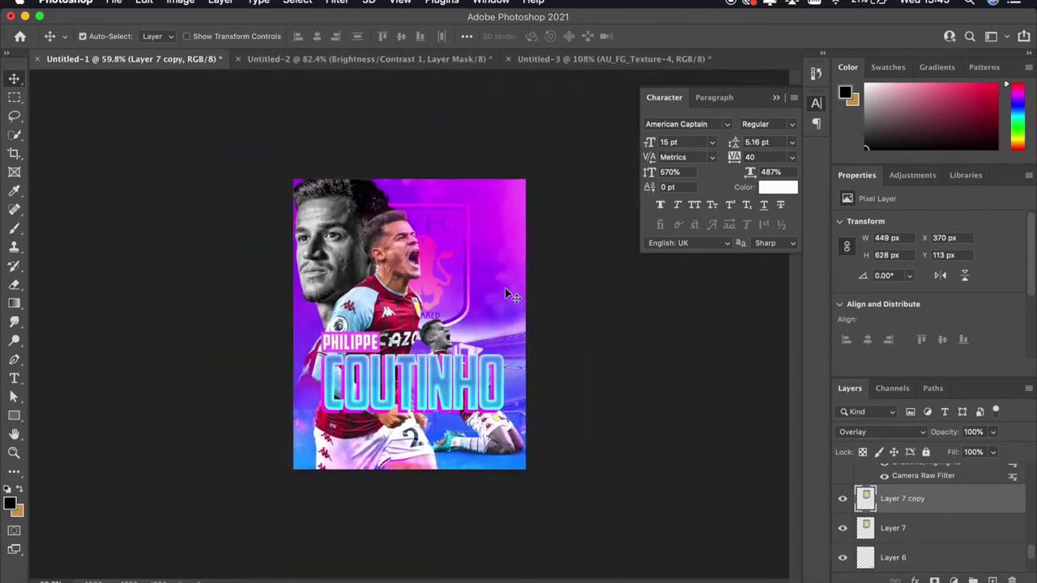
key(ctrl+j)
scroll(506, 290, down, 1)
scroll(506, 290, up, 1)
scroll(506, 290, up, 4)
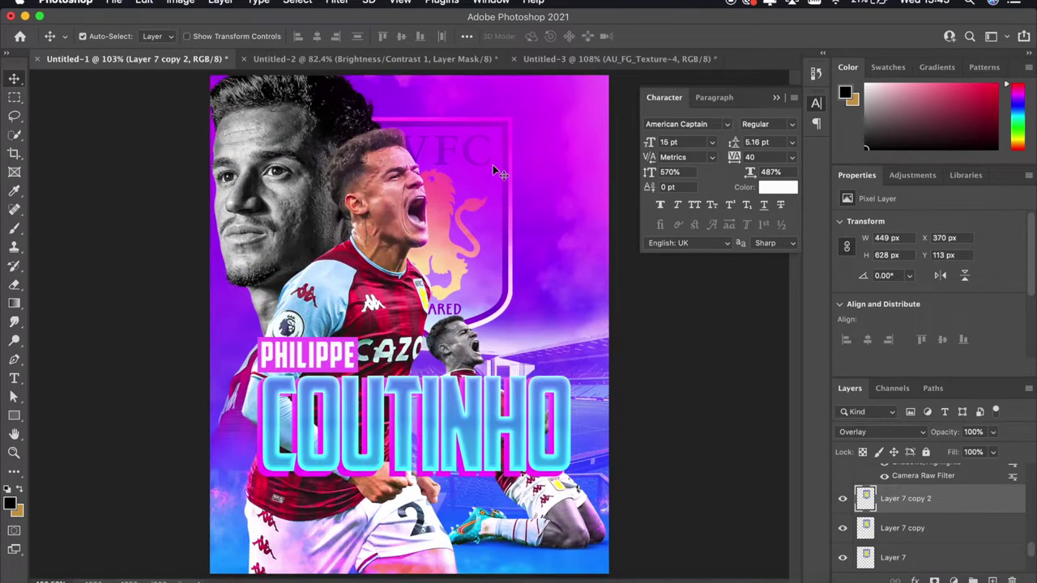
scroll(565, 116, up, 1)
scroll(500, 178, up, 1)
scroll(100, 192, down, 1)
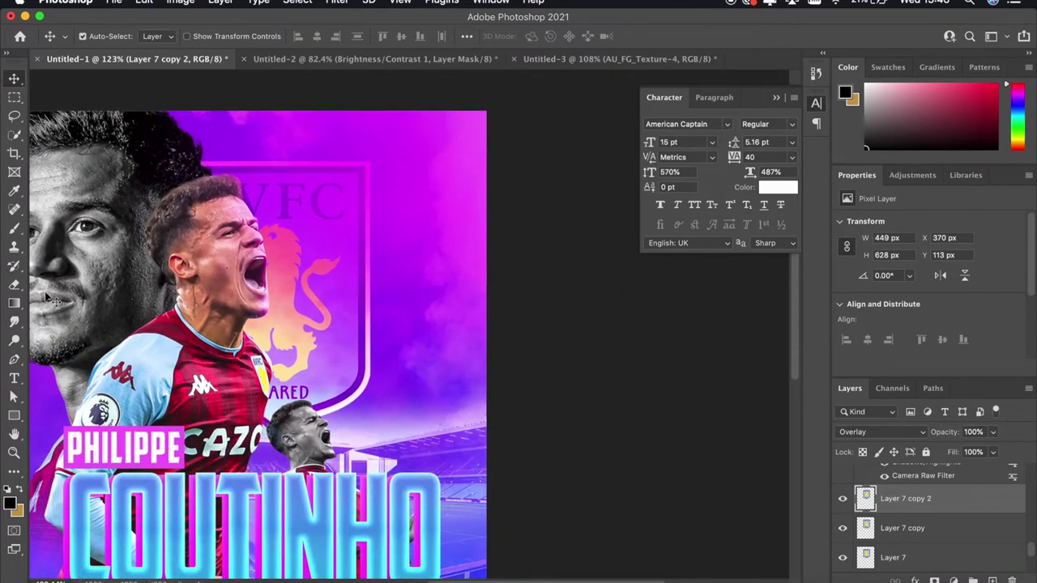
Step: Finish typing MAGICIAN and move its layer to the top of the stack
text(MAGICIAN)
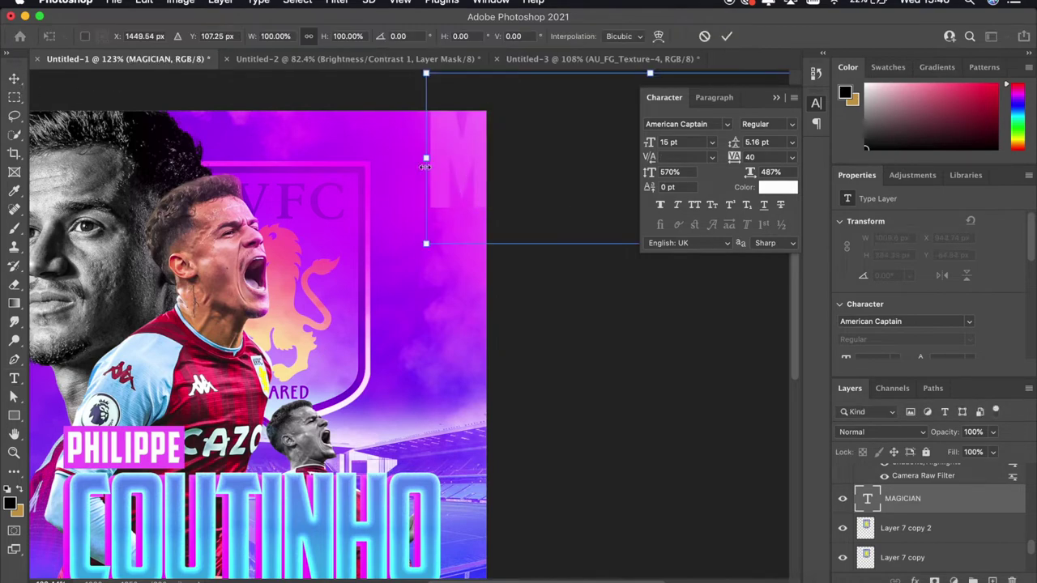
key(Return)
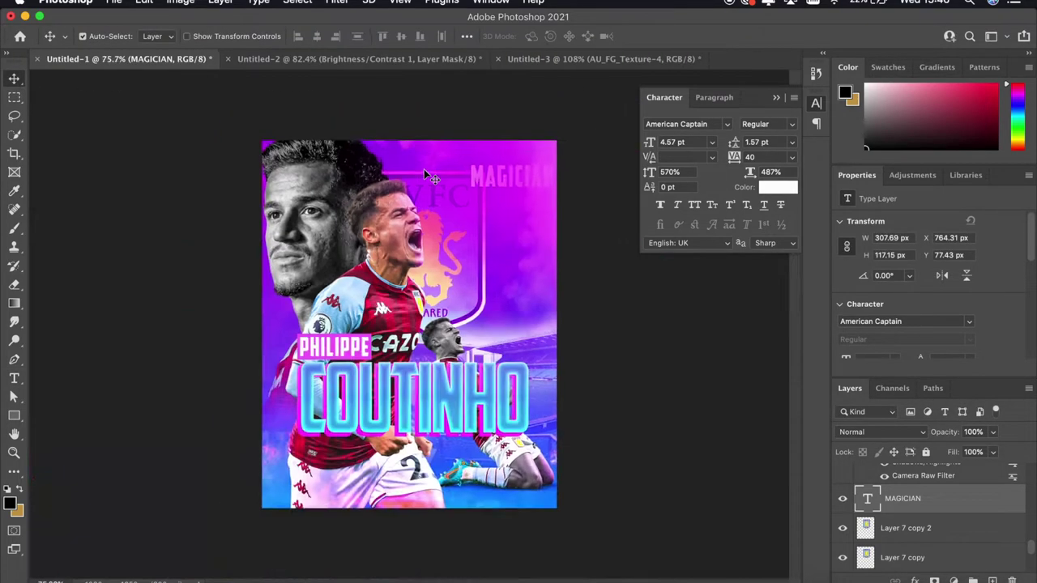
scroll(424, 169, up, 2)
drag(902, 498, 907, 454)
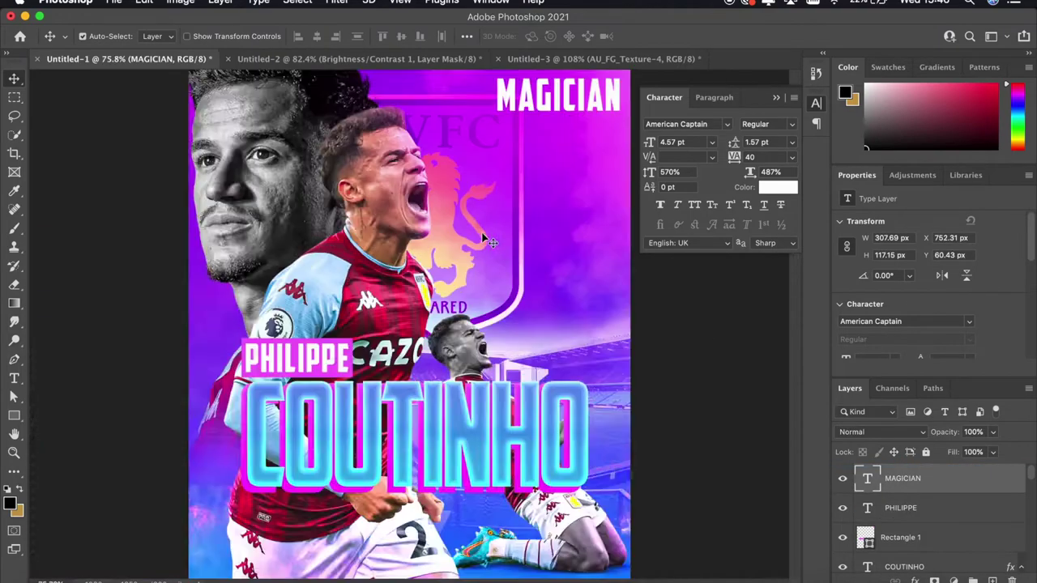
Step: Try the Kisser and Cocogoose Pro fonts on MAGICIAN, undoing a stray duplicate
click(727, 124)
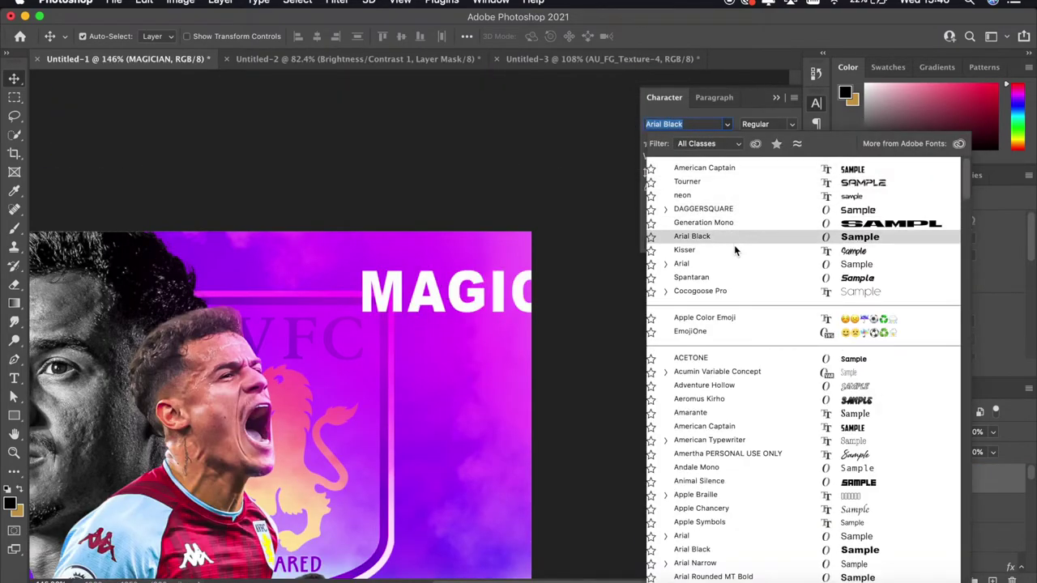
click(735, 248)
scroll(470, 223, up, 2)
scroll(469, 219, up, 1)
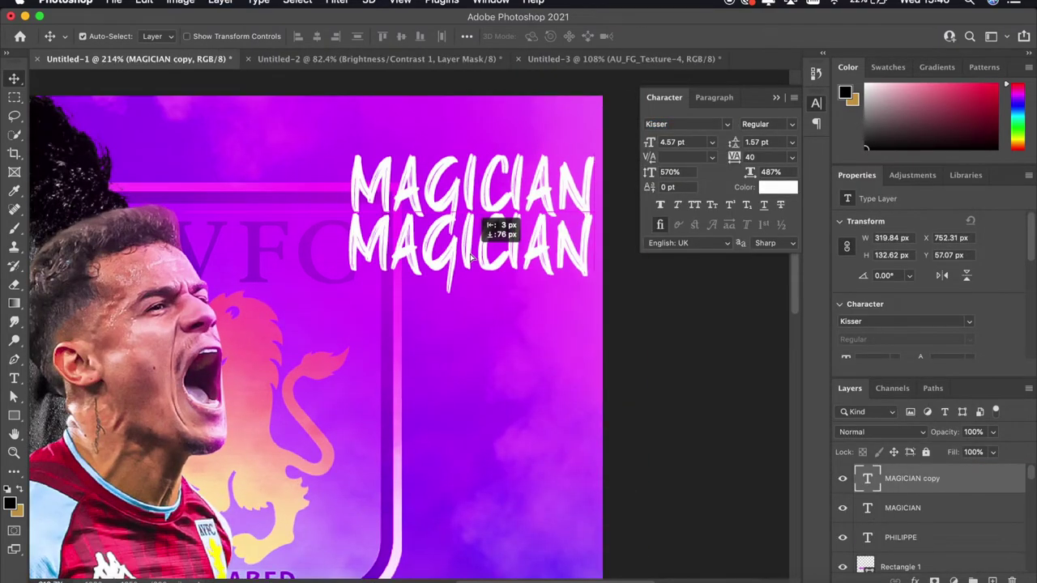
scroll(469, 322, down, 3)
key(ctrl+z)
key(ctrl+z)
scroll(405, 243, up, 2)
click(727, 124)
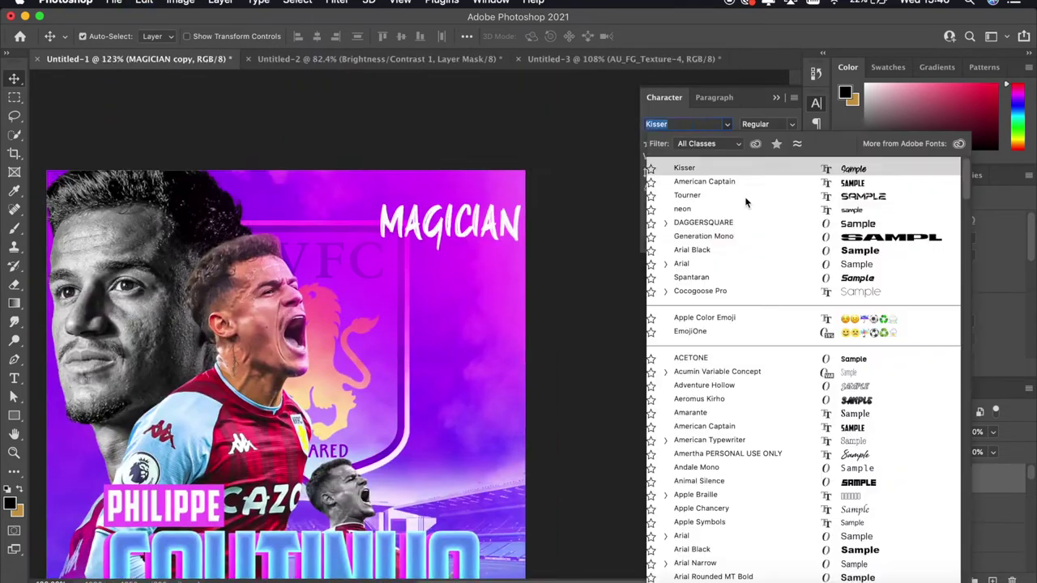
click(602, 255)
click(727, 124)
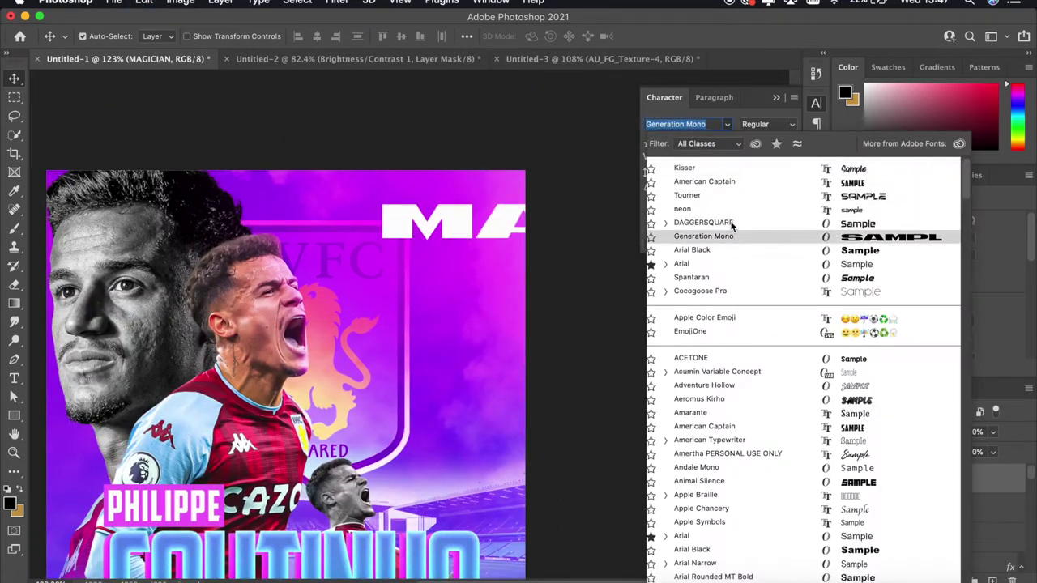
click(743, 291)
scroll(518, 292, down, 3)
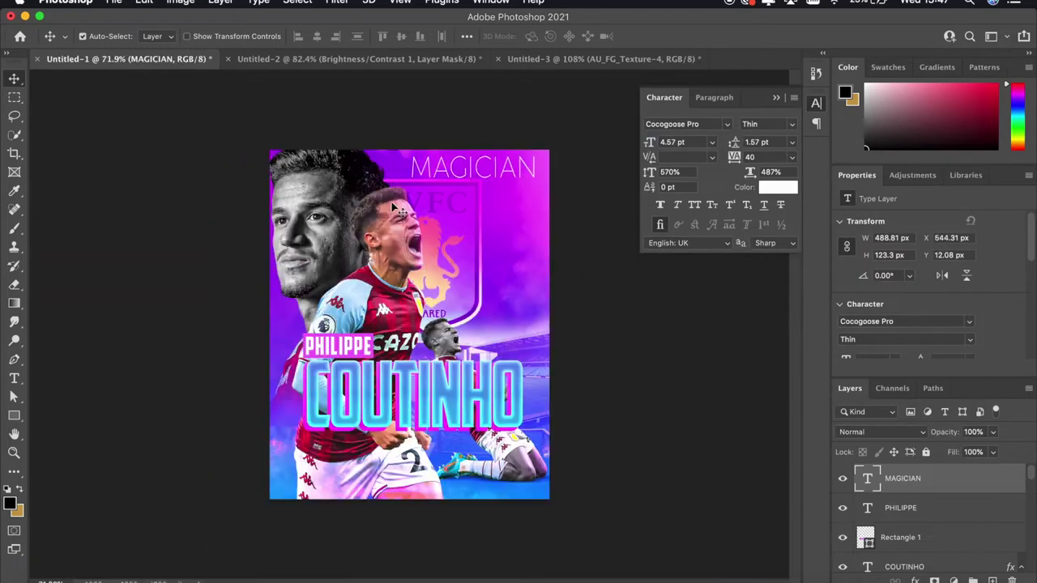
Step: Set MAGICIAN in the Black Signature script font and resize it
click(726, 124)
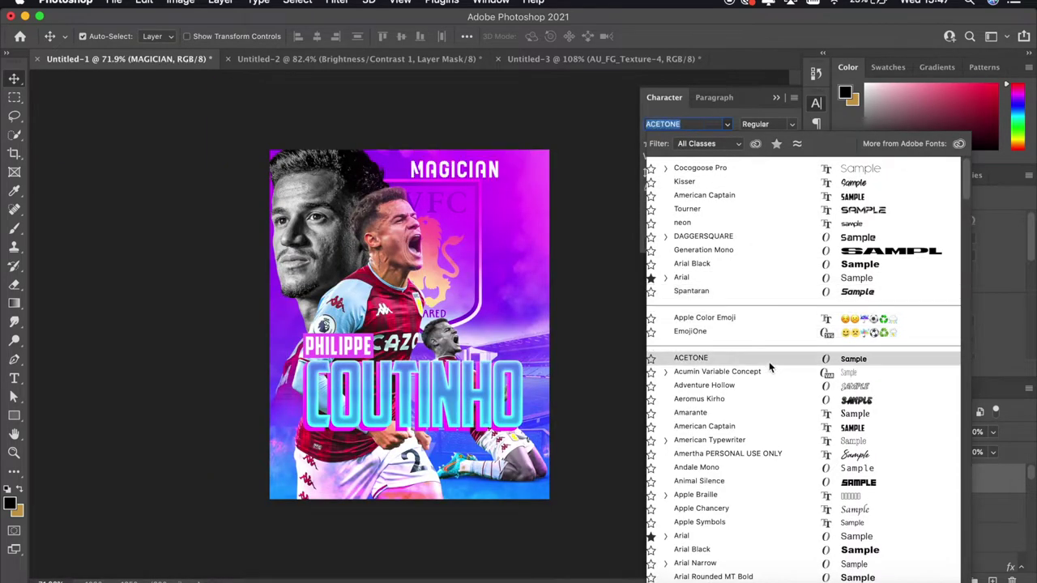
scroll(778, 389, down, 1)
scroll(798, 418, down, 5)
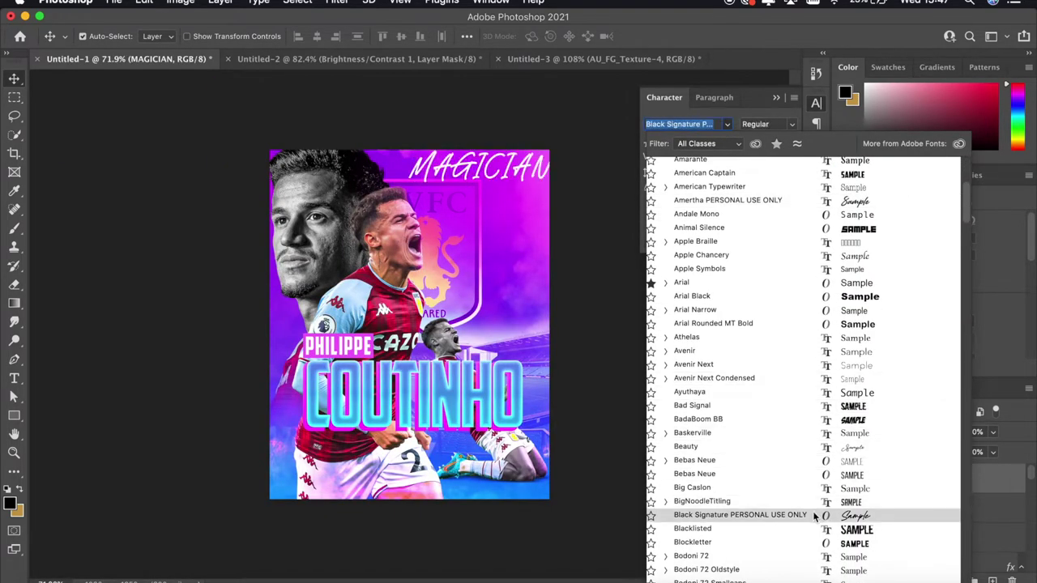
scroll(814, 527, down, 3)
click(826, 413)
key(ctrl+t)
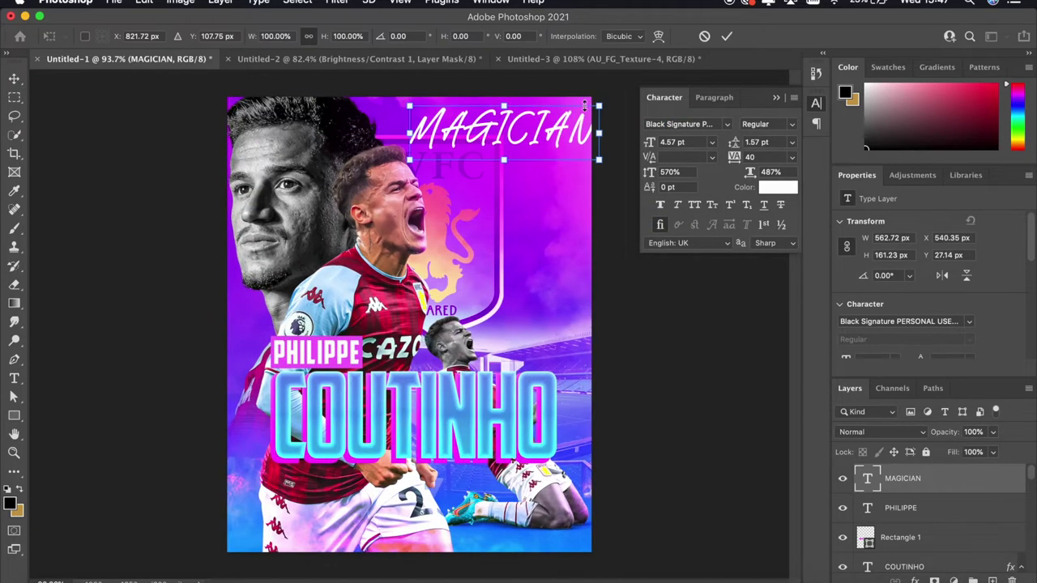
key(Return)
key(ctrl+minus)
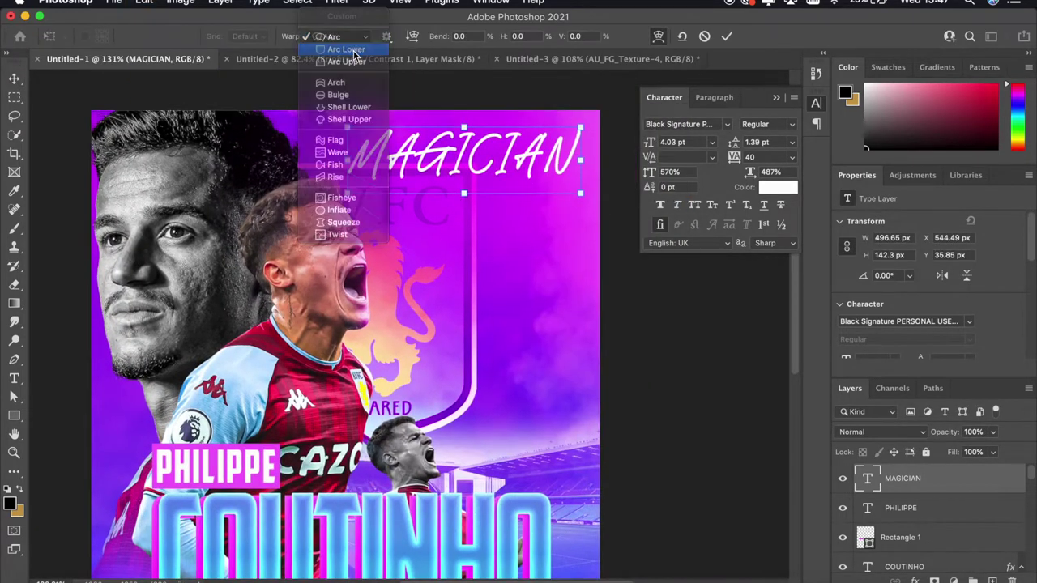
Step: Give MAGICIAN a slight wavy Flag warp
click(354, 55)
key(Return)
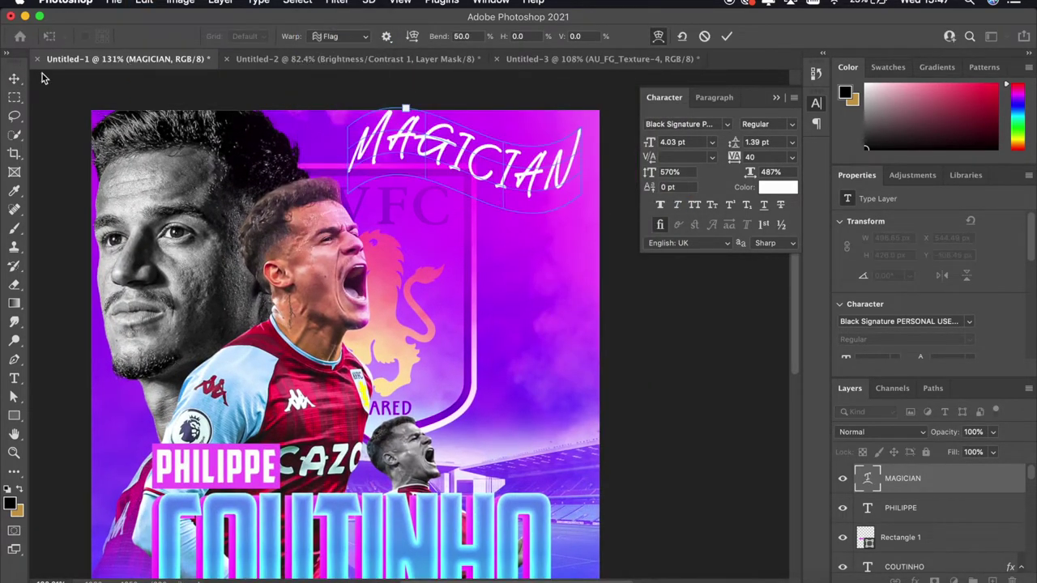
scroll(590, 174, down, 3)
scroll(588, 237, down, 2)
key(ctrl+0)
key(ctrl+t)
right_click(579, 140)
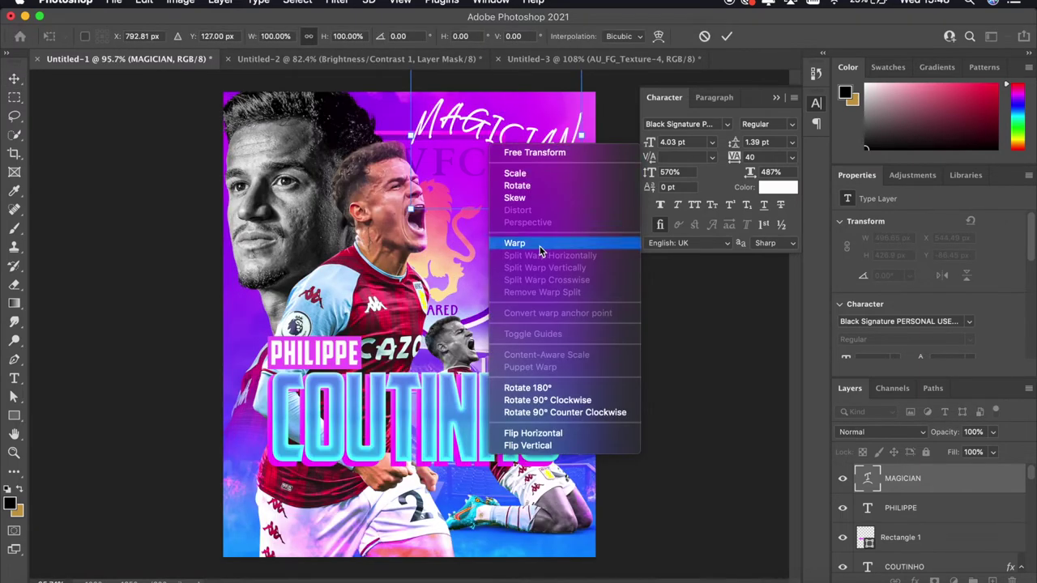
click(602, 243)
click(340, 35)
click(341, 91)
key(Return)
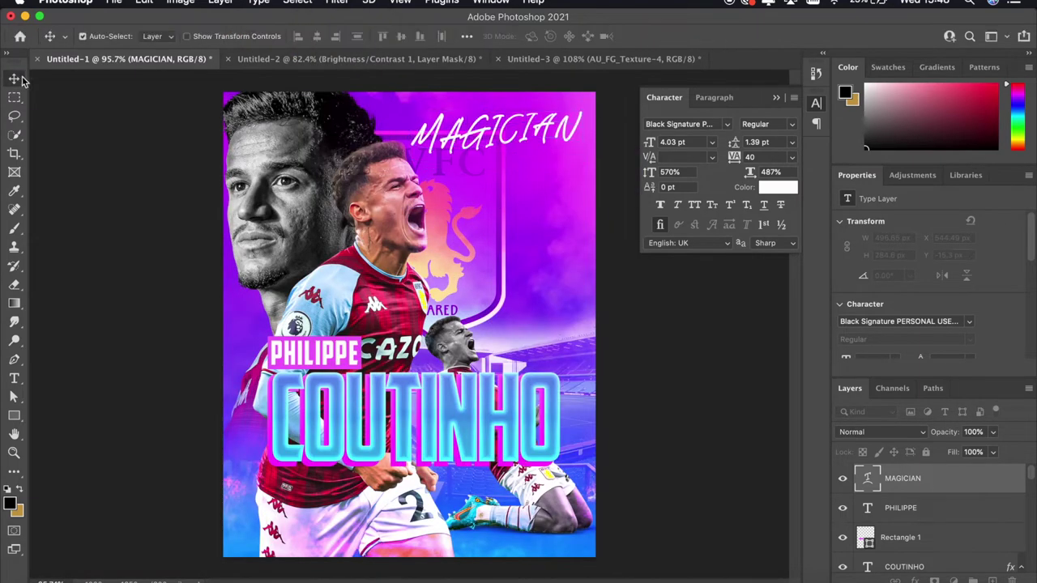
Step: Make a final transform adjustment to MAGICIAN and review the poster
scroll(486, 162, up, 3)
key(ctrl+t)
key(Return)
scroll(570, 144, down, 2)
scroll(569, 145, up, 1)
scroll(570, 144, up, 2)
scroll(569, 144, up, 2)
scroll(571, 146, up, 1)
scroll(572, 144, down, 3)
Step: Search Google Images for GLITCH BACKGROUND, replacing a mistaken PIXX BACKGROUND search
scroll(570, 144, up, 1)
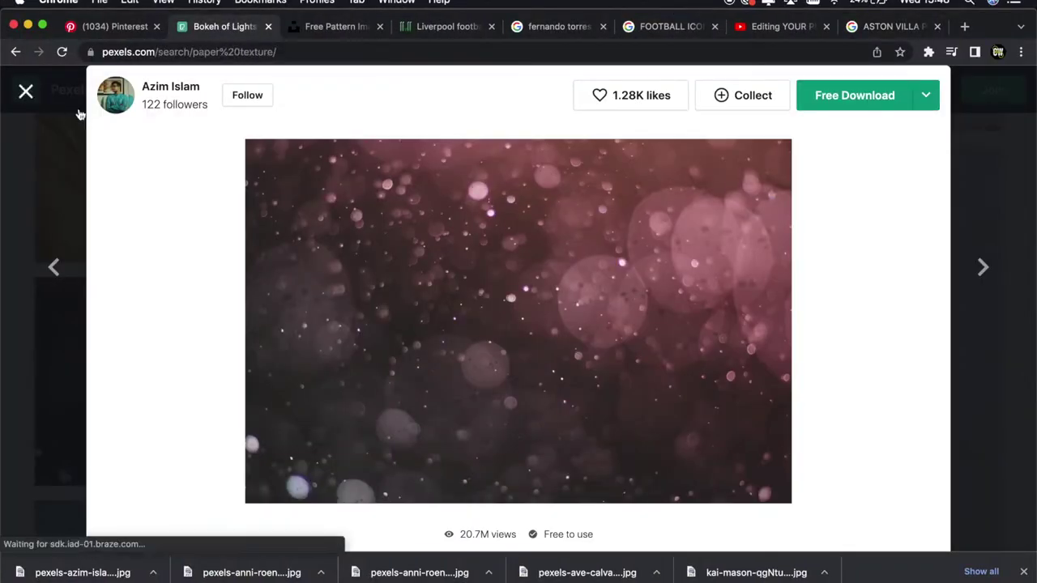
click(26, 91)
text(PIXX)
text( BACKGROUND)
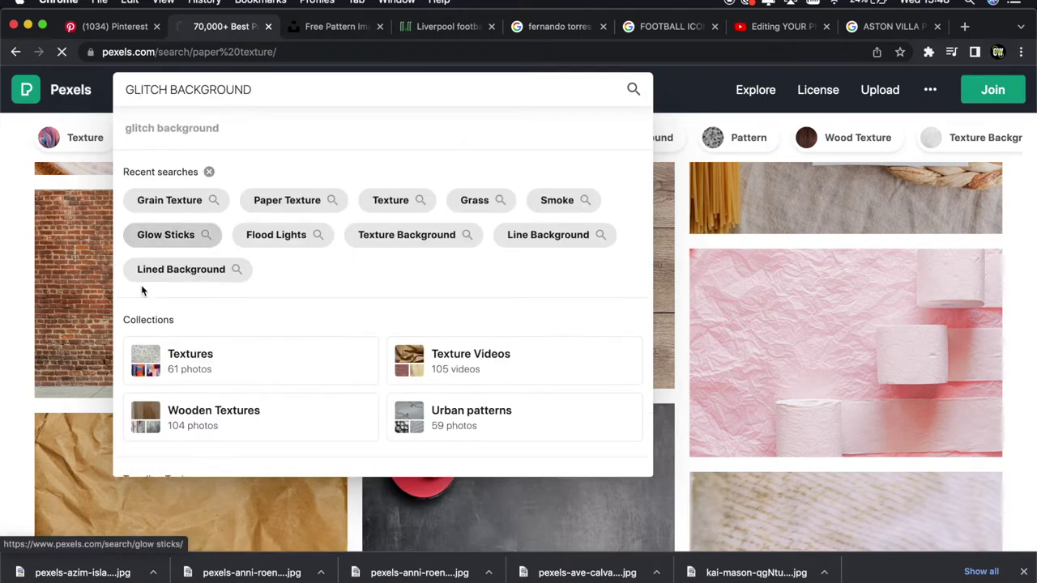
key(Return)
scroll(518, 324, down, 5)
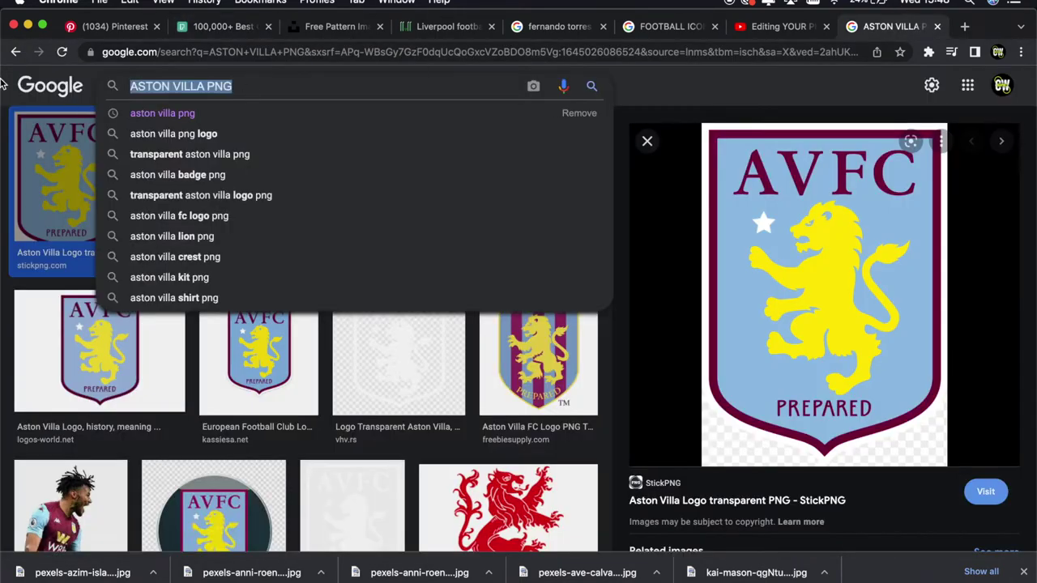
text(GLITCH BACKGROUND)
key(Return)
Step: Browse the glitch background results and preview one image
scroll(338, 376, down, 5)
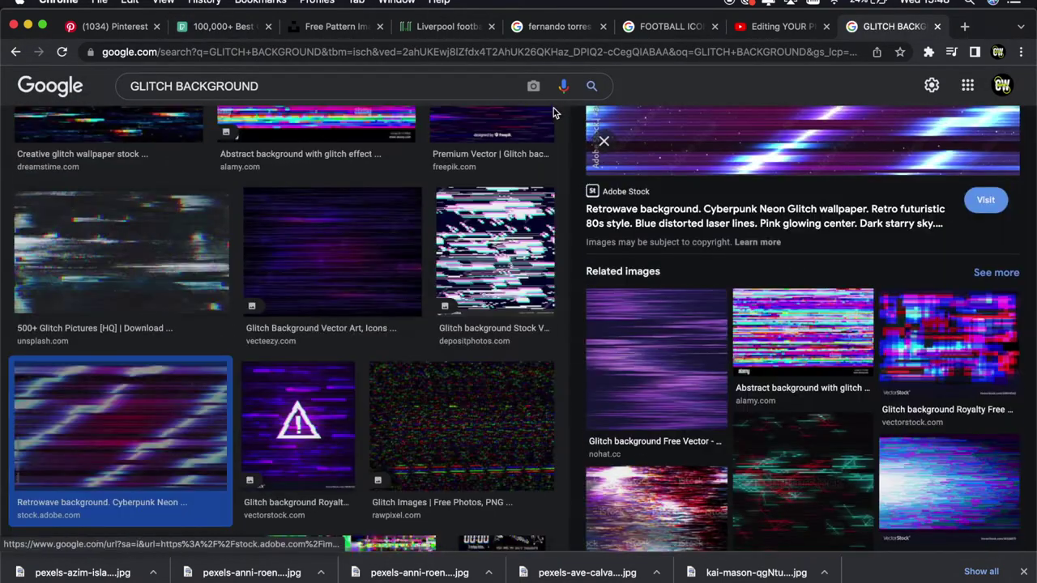
scroll(624, 214, up, 3)
scroll(539, 264, down, 5)
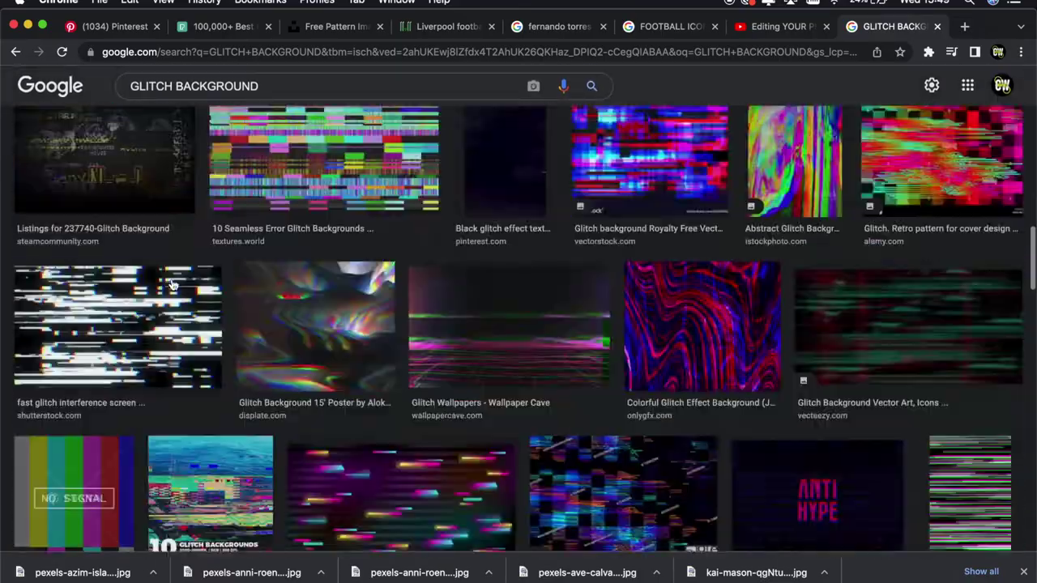
scroll(539, 264, down, 5)
click(470, 307)
scroll(766, 286, down, 3)
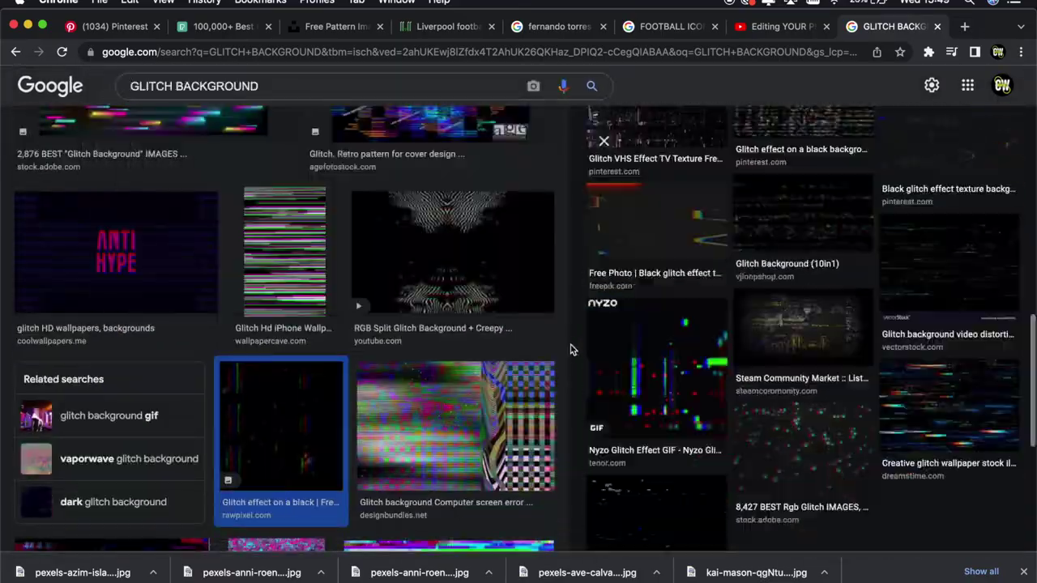
scroll(572, 283, down, 5)
scroll(498, 227, down, 5)
Step: Preview the purple Retro Glitch 20 Still and related images, dragging one into the poster
click(104, 243)
click(707, 297)
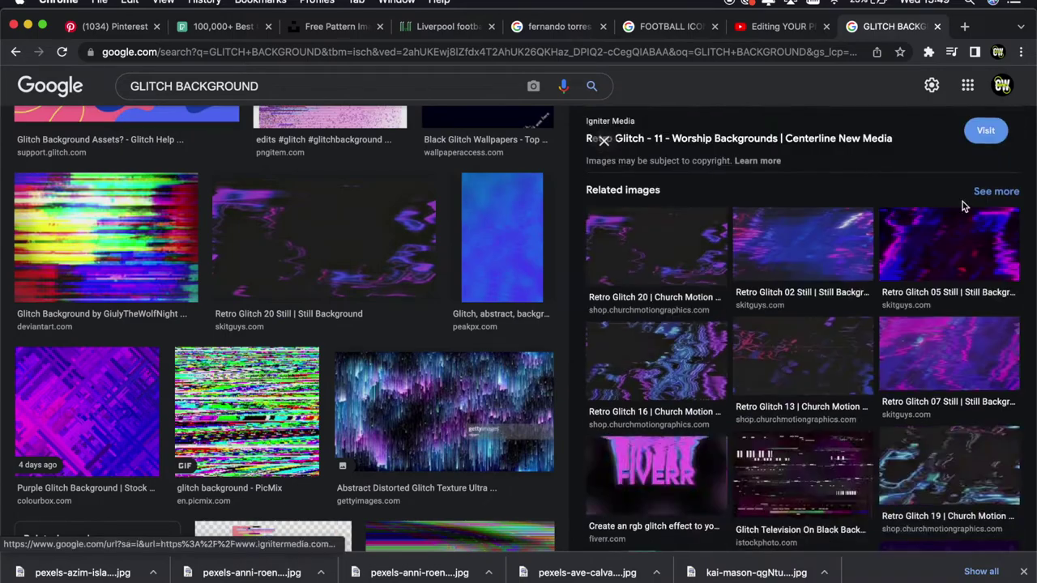
click(963, 204)
click(952, 377)
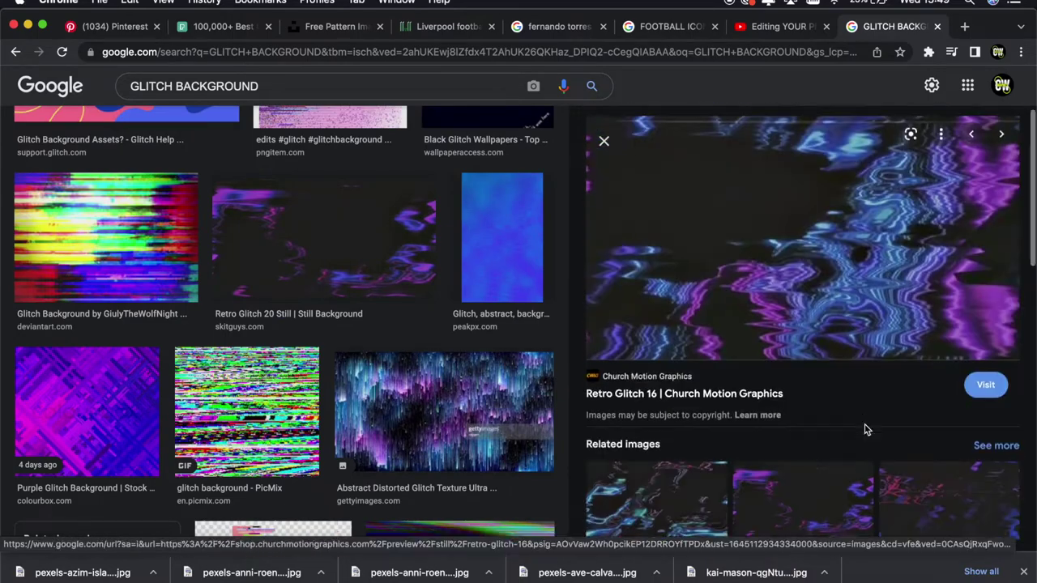
drag(810, 243, 462, 305)
Step: Enlarge the glitch texture Layer 8 over the poster and blend it with Lighten
key(ctrl+t)
drag(430, 209, 452, 169)
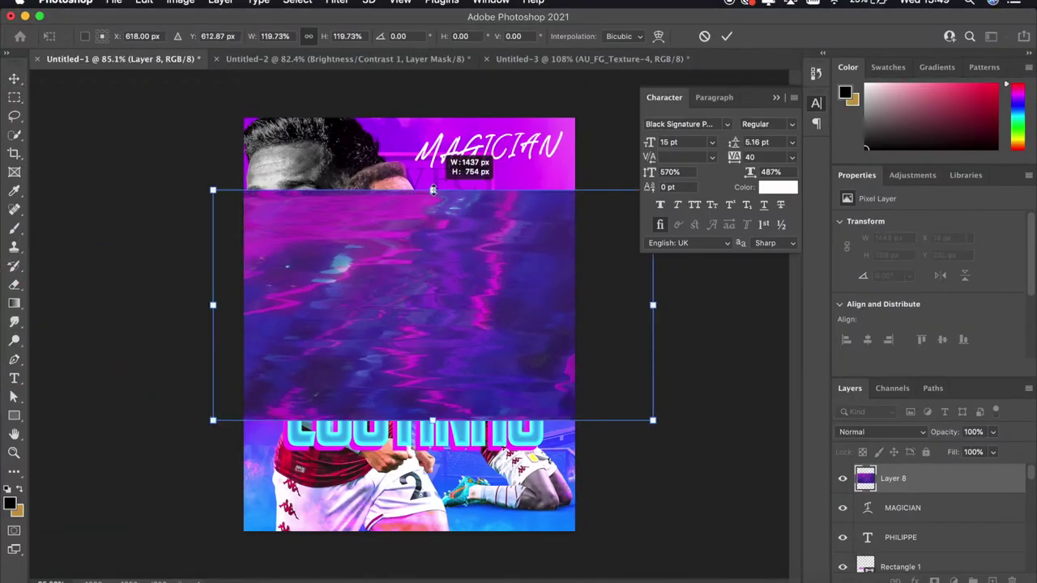
key(Return)
click(879, 432)
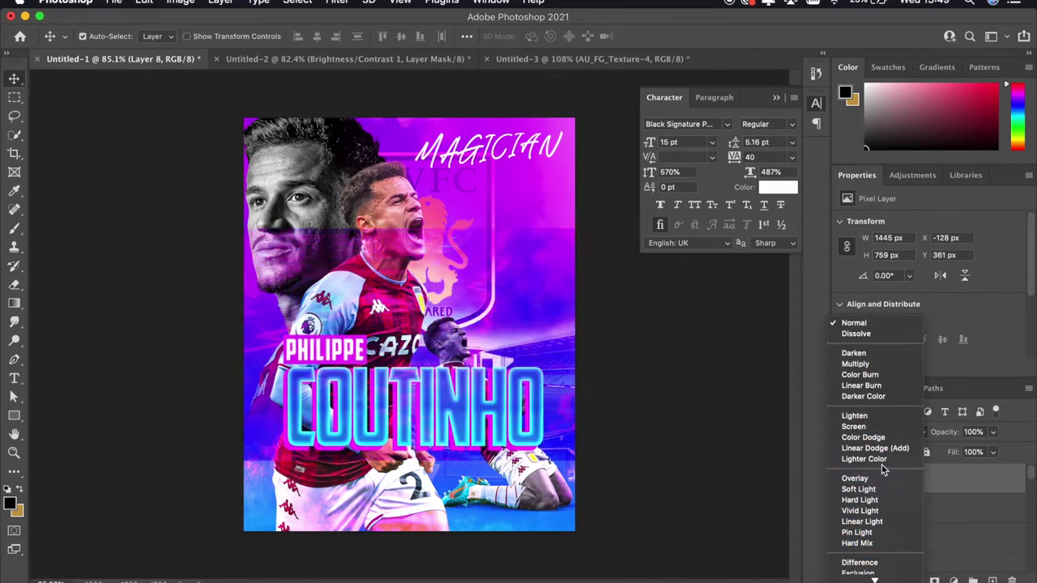
click(859, 416)
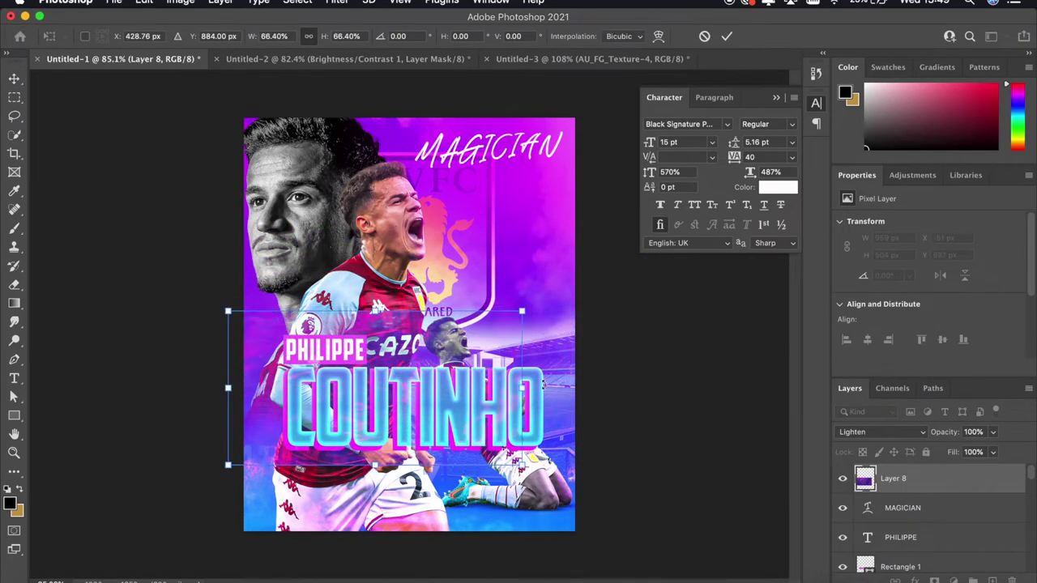
key(Return)
scroll(591, 398, down, 2)
scroll(753, 419, up, 3)
Step: Rotate the glitch texture 90° clockwise and stretch it over the whole poster, keeping Lighten
key(ctrl+t)
right_click(417, 276)
click(463, 514)
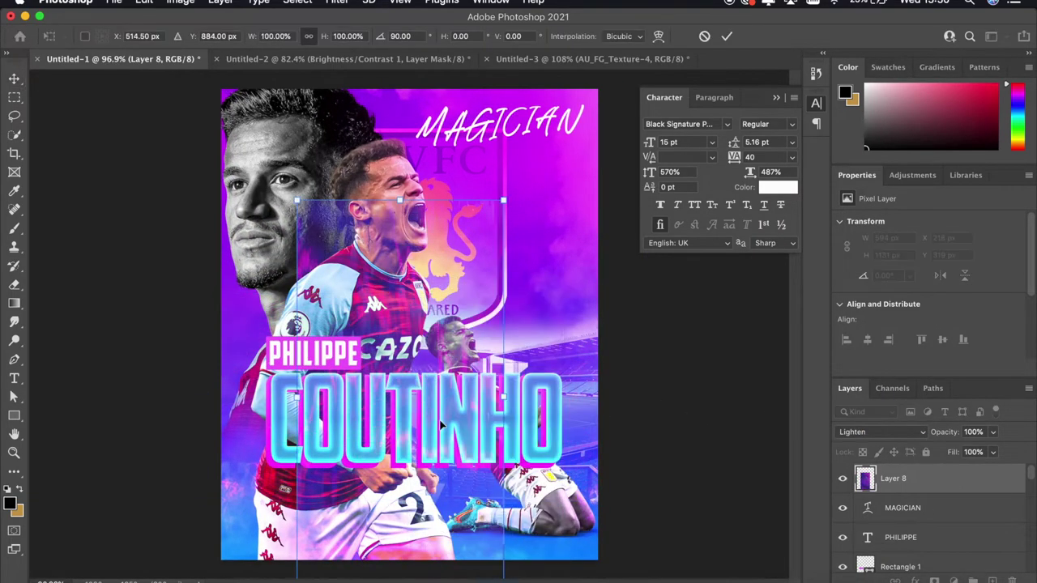
drag(442, 427, 544, 346)
key(Return)
scroll(398, 315, down, 1)
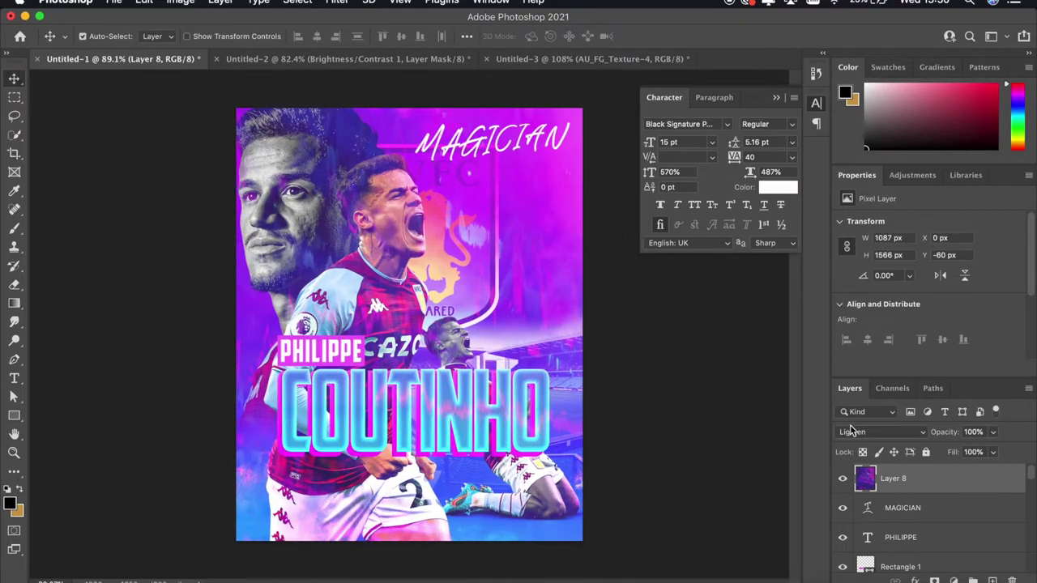
click(881, 432)
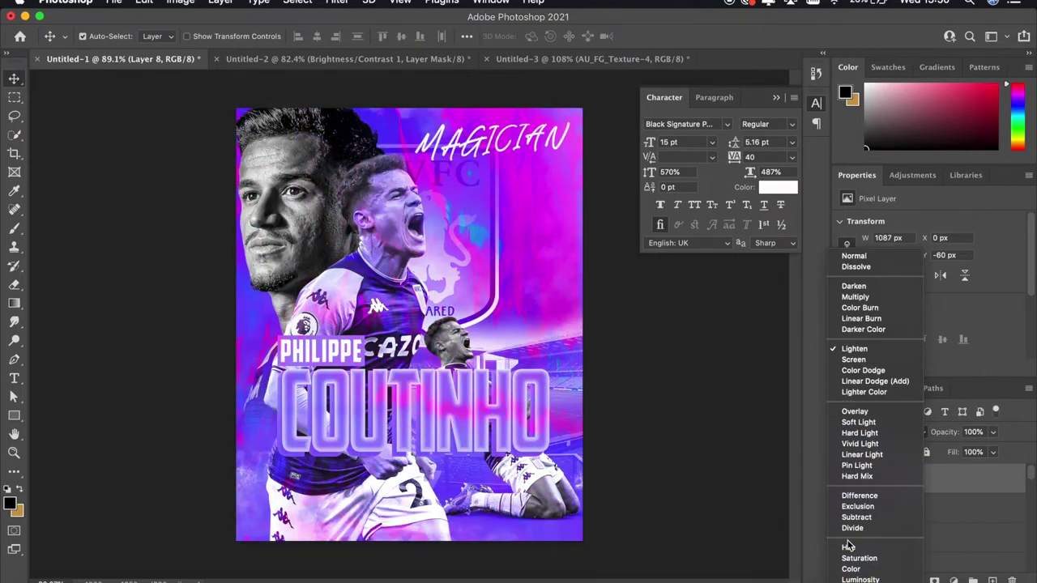
click(867, 353)
Step: Add a layer mask to Layer 8 and paint it mostly black with a 700 brush
click(935, 581)
right_click(397, 271)
key(Return)
scroll(410, 324, down, 3)
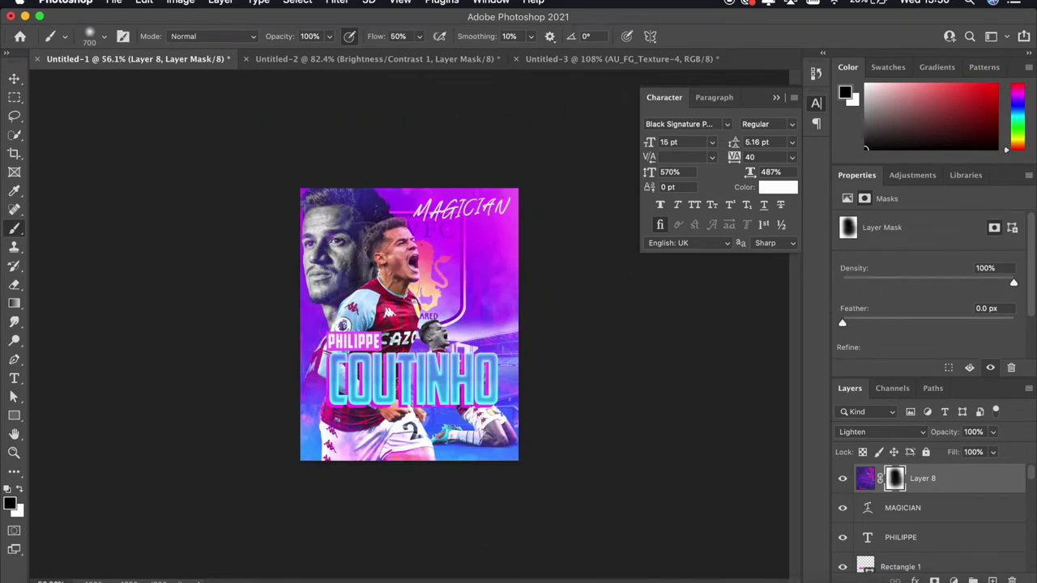
scroll(409, 324, up, 2)
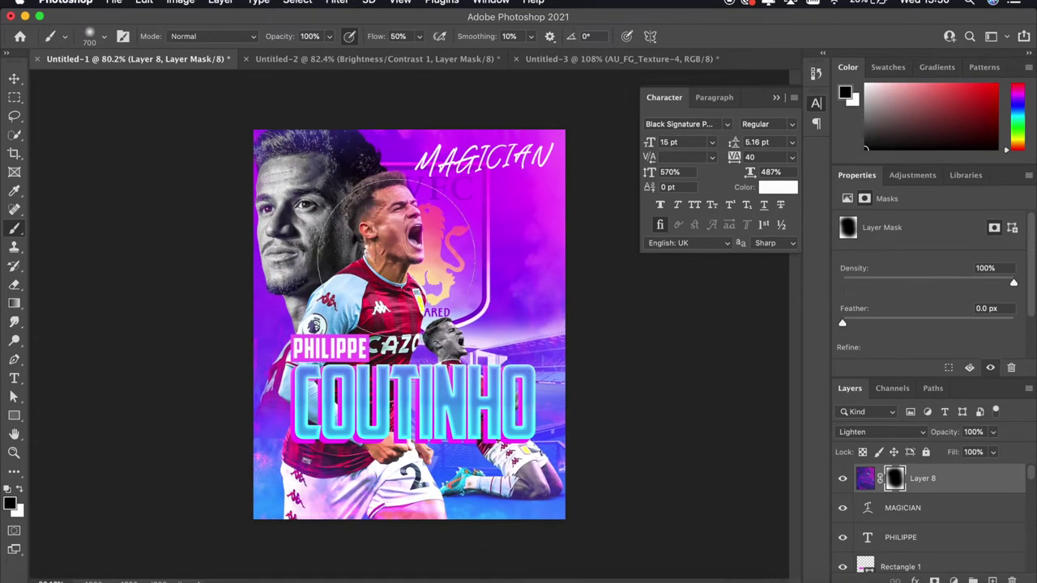
scroll(409, 324, down, 1)
scroll(409, 324, up, 2)
scroll(410, 324, down, 2)
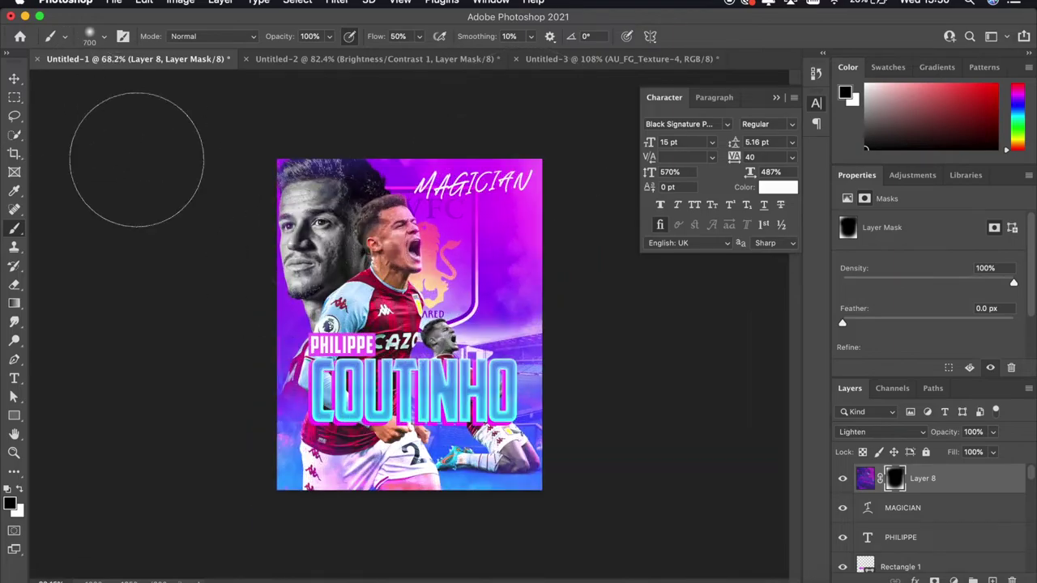
scroll(546, 351, down, 2)
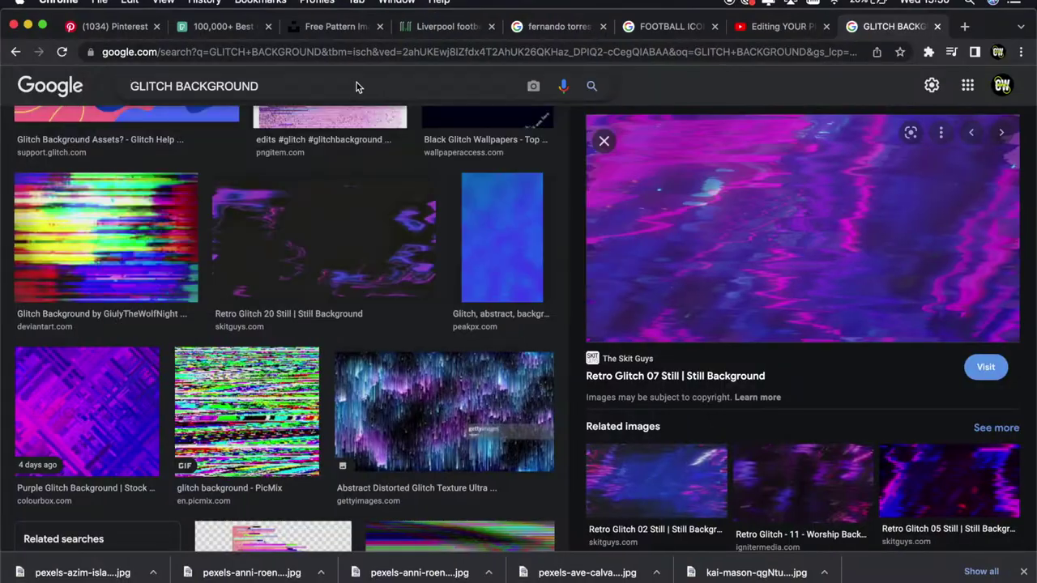
scroll(344, 253, up, 3)
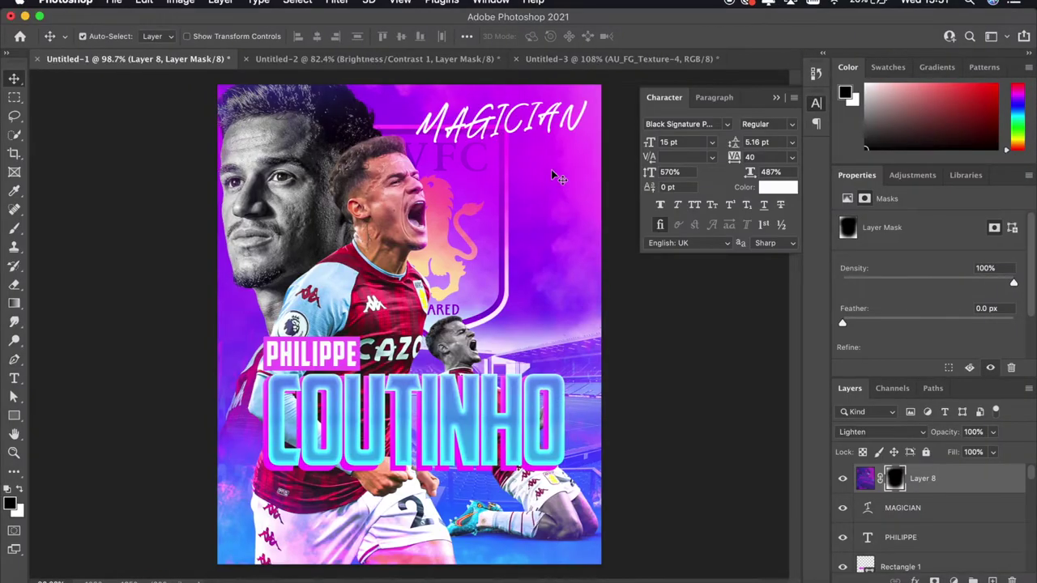
scroll(577, 281, up, 2)
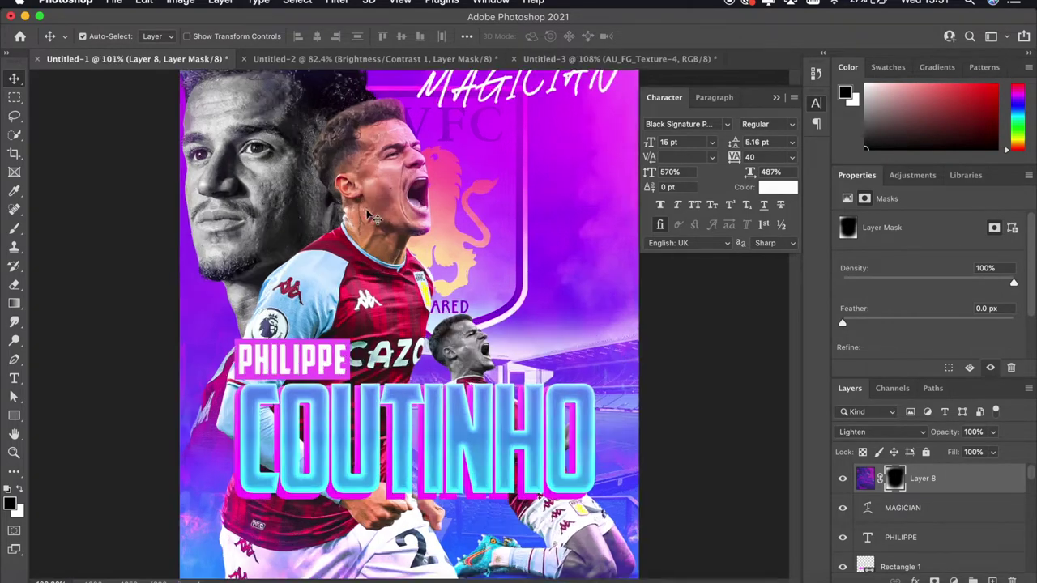
scroll(953, 573, down, 3)
Step: Select the large portrait layer, switch to the Brush and pick pink as the foreground colour
click(940, 483)
key(b)
scroll(336, 276, up, 1)
scroll(336, 276, up, 2)
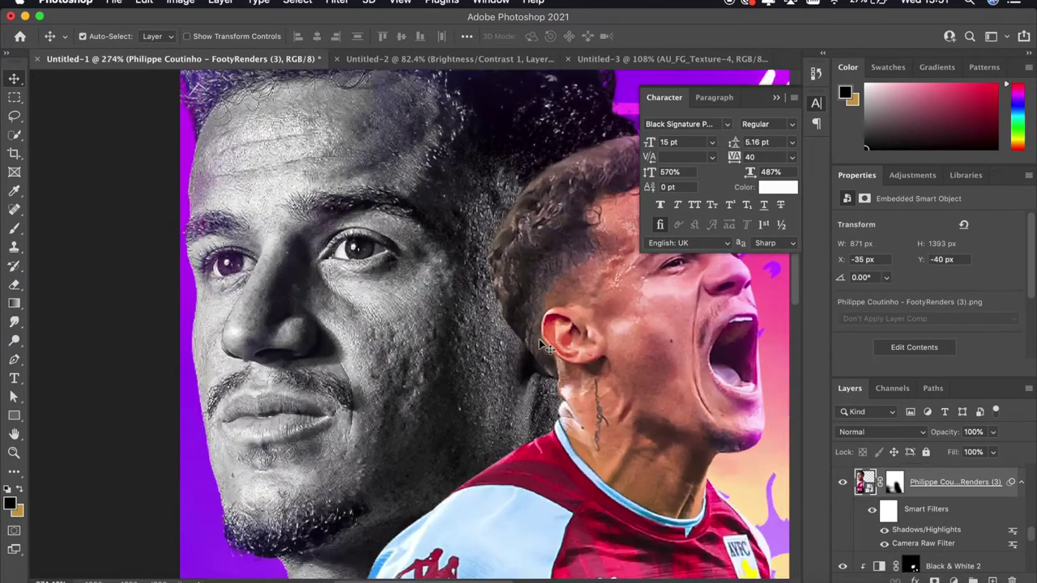
scroll(337, 275, up, 2)
click(10, 504)
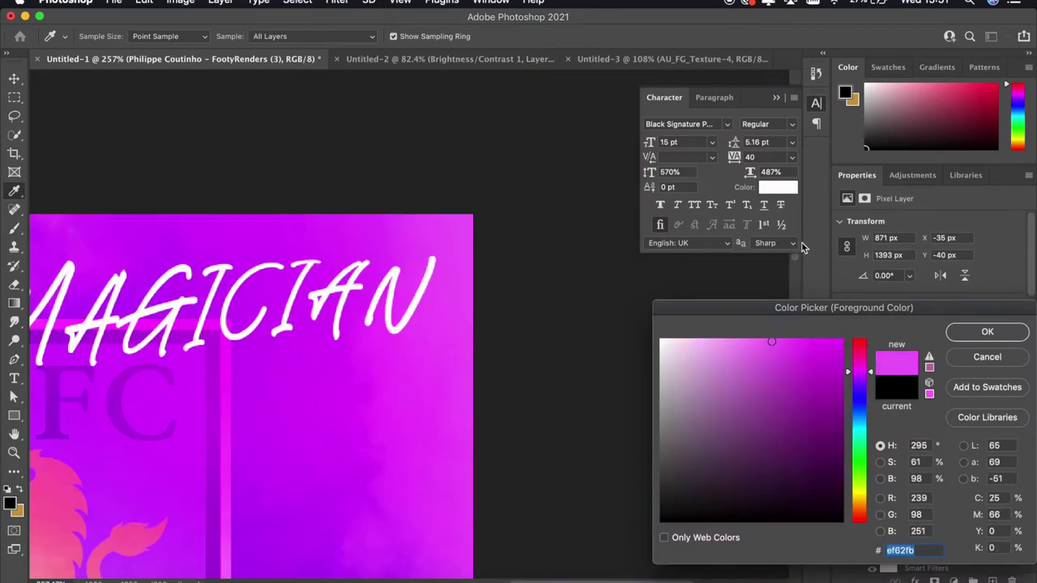
click(981, 332)
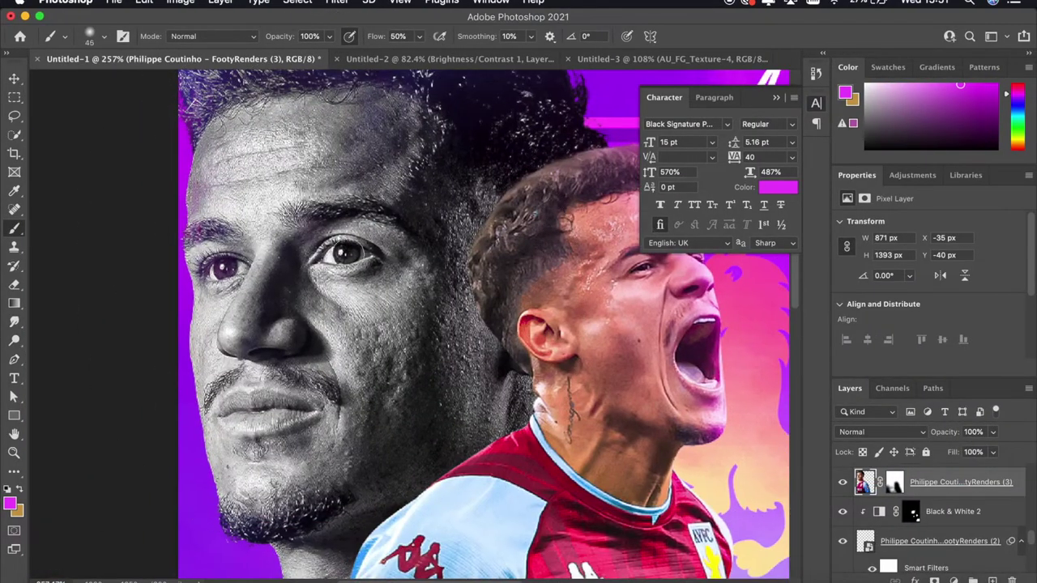
Step: Add a new empty layer for the eye glow and re-pick the purple/white paint colour
click(993, 580)
key(ctrl+0)
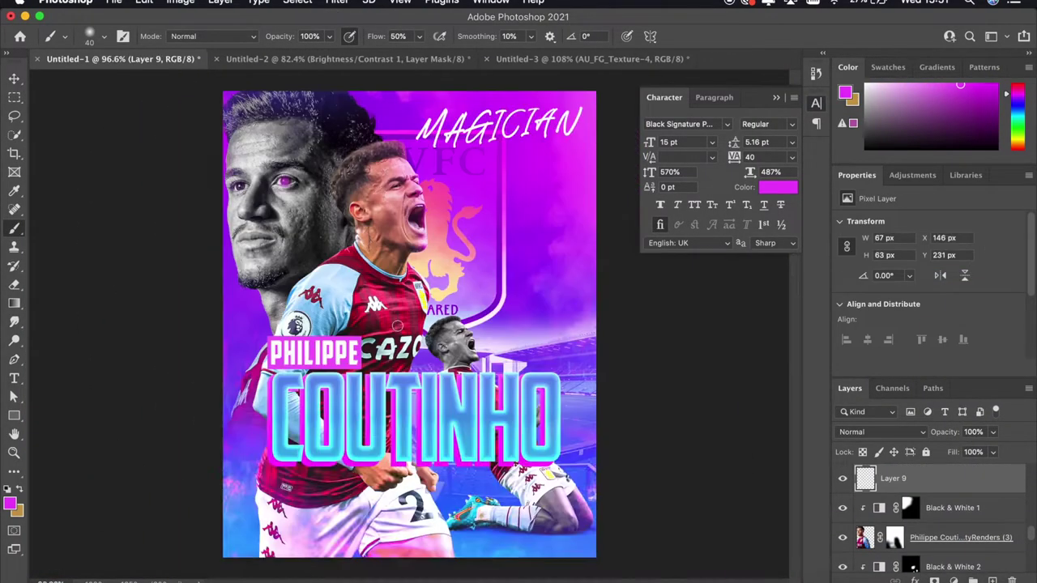
alt+scroll(418, 227, up, 5)
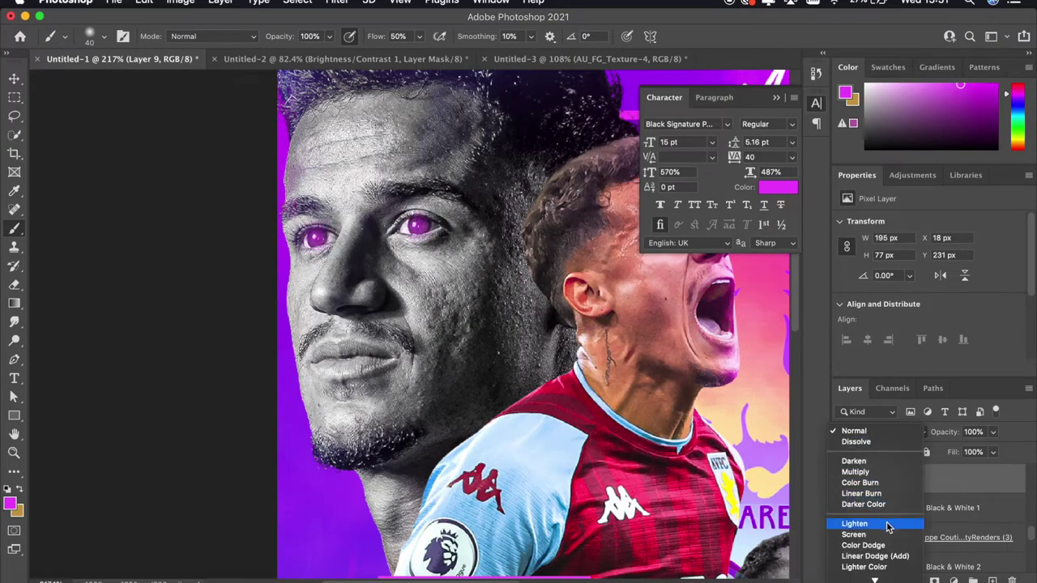
key(ctrl+0)
alt+scroll(577, 354, up, 5)
click(9, 505)
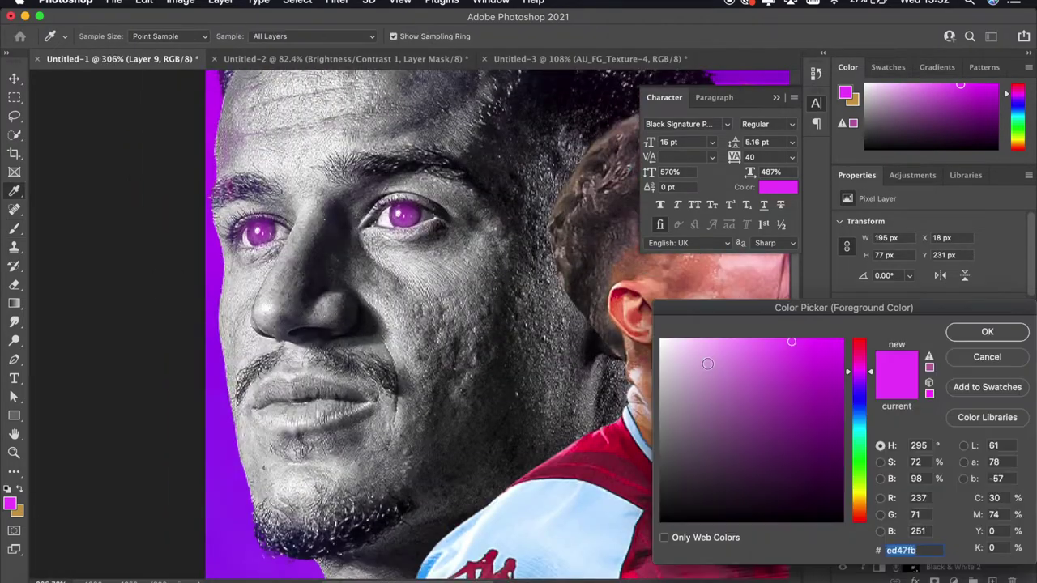
click(661, 341)
click(989, 332)
alt+scroll(402, 212, down, 5)
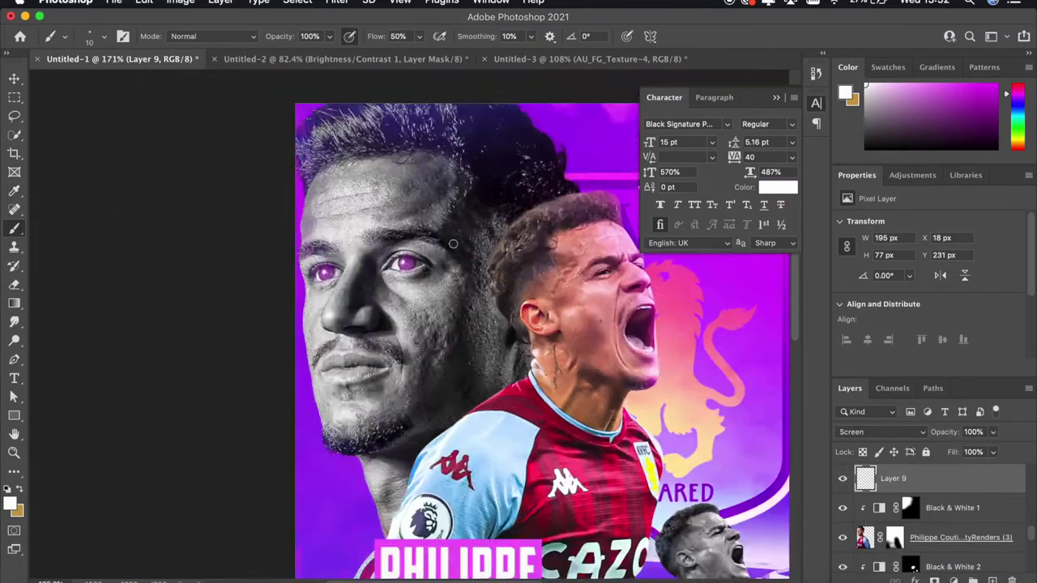
alt+scroll(422, 324, down, 5)
alt+scroll(427, 383, up, 5)
alt+scroll(578, 573, down, 5)
alt+scroll(575, 563, up, 2)
alt+scroll(574, 558, up, 1)
alt+scroll(572, 549, up, 1)
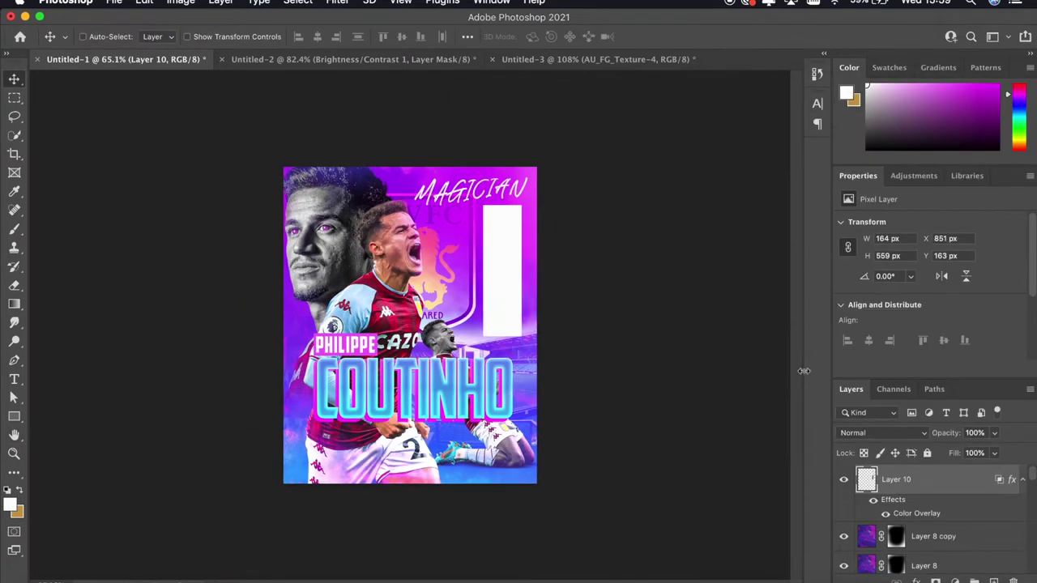
Step: Convert the LOADING bar layer to a smart object and review its layer style settings
right_click(900, 479)
click(746, 527)
double_click(956, 479)
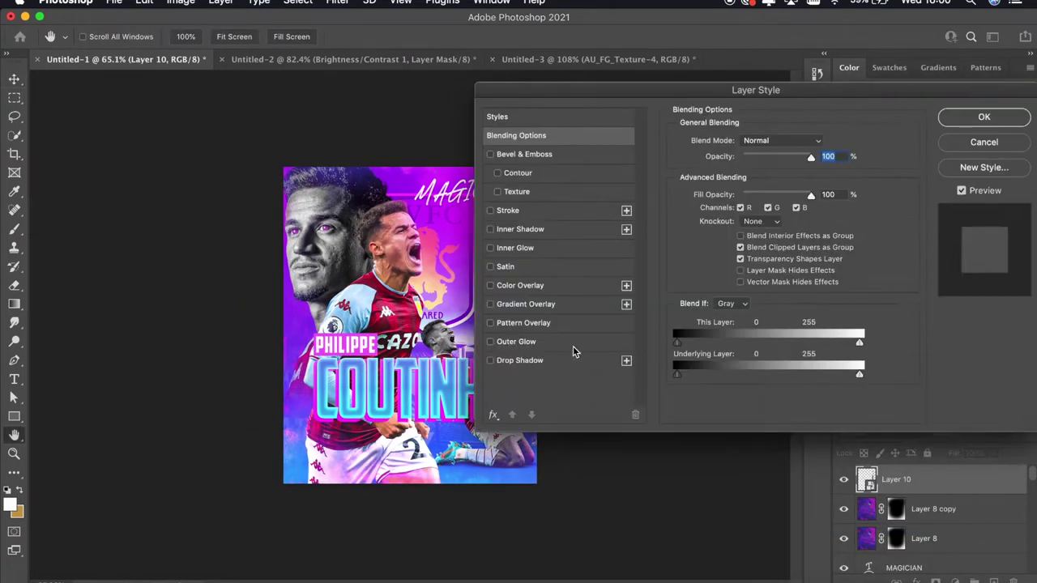
click(984, 141)
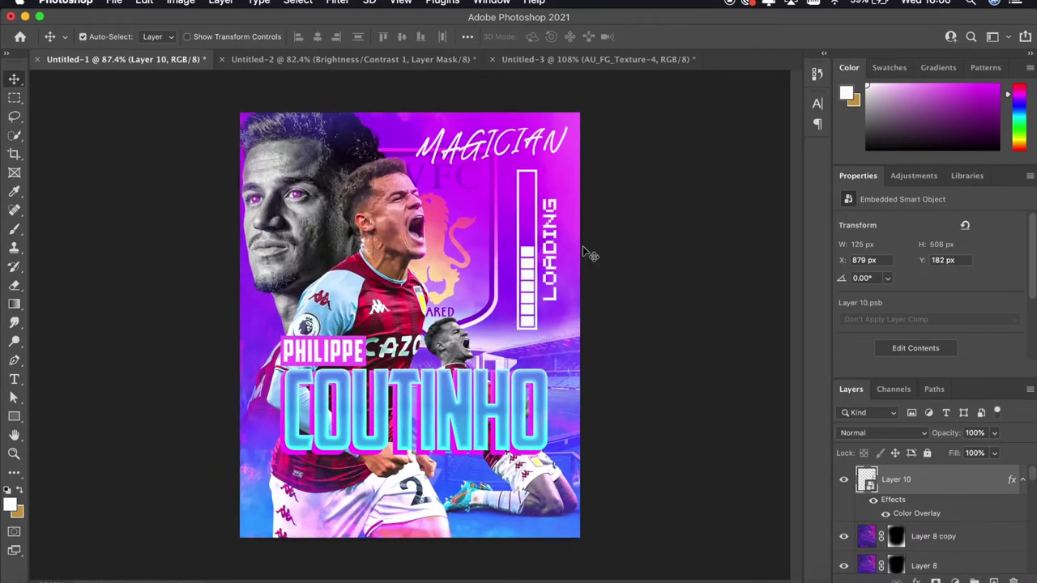
right_click(951, 485)
click(526, 258)
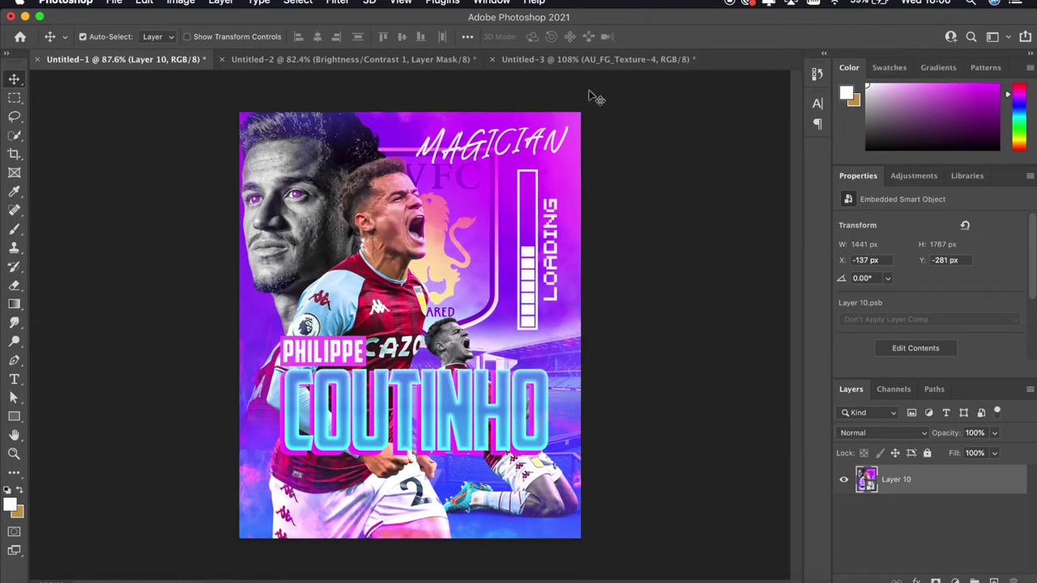
Step: Apply Camera Raw to the merged poster with Texture +41, Saturation +11 and Curve Lights +13
click(337, 1)
click(381, 46)
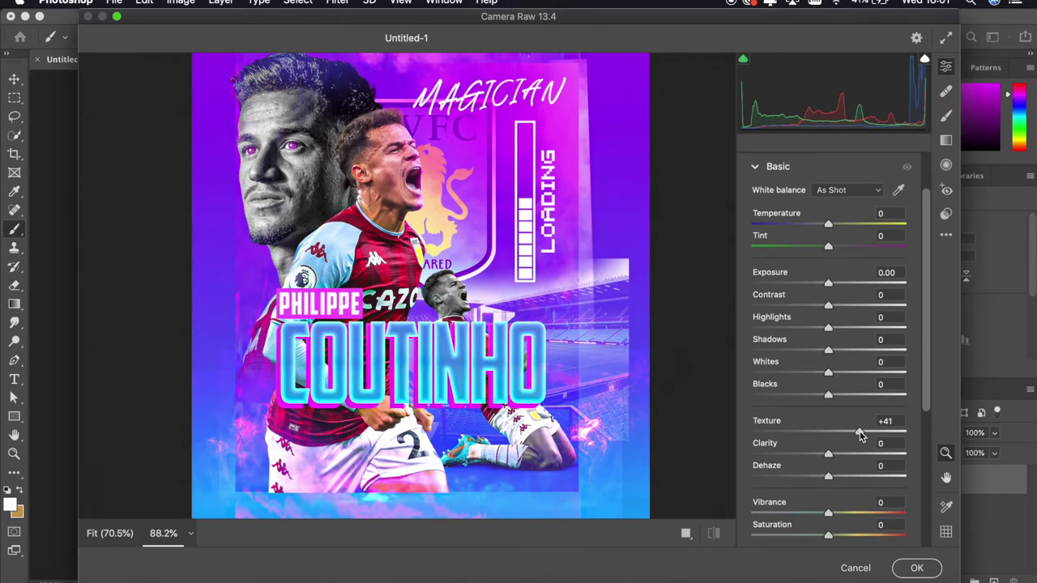
scroll(817, 360, down, 2)
mouse_move(828, 492)
mouse_down()
mouse_move(838, 495)
mouse_move(839, 460)
mouse_up()
click(777, 519)
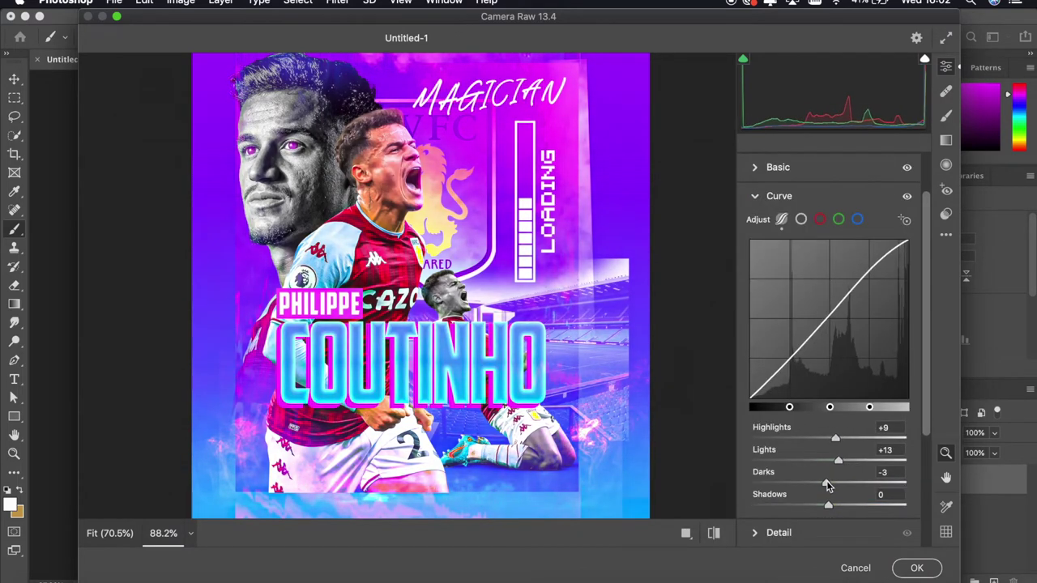
scroll(764, 475, down, 3)
click(764, 475)
scroll(780, 348, down, 1)
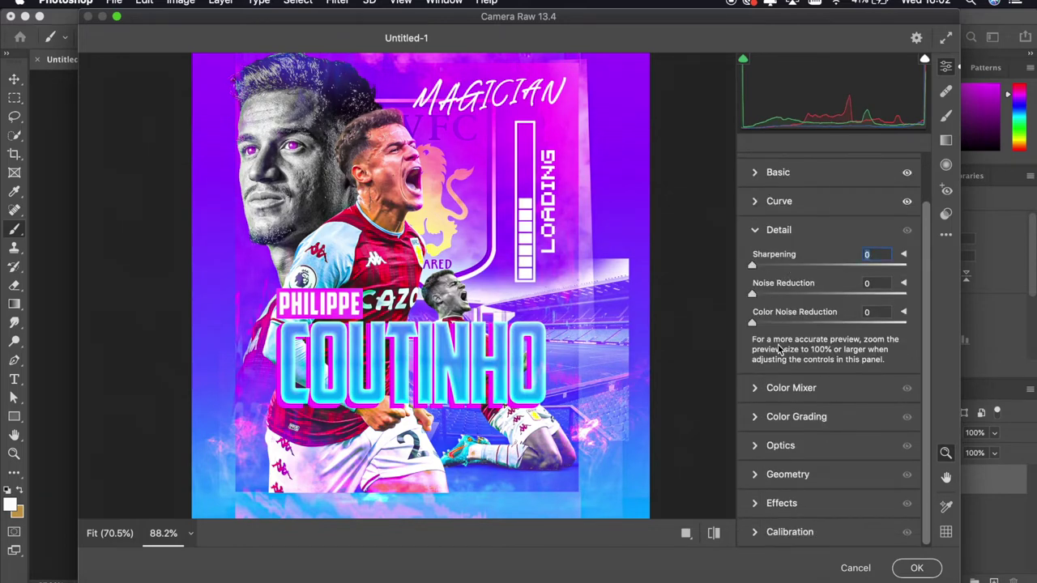
click(751, 390)
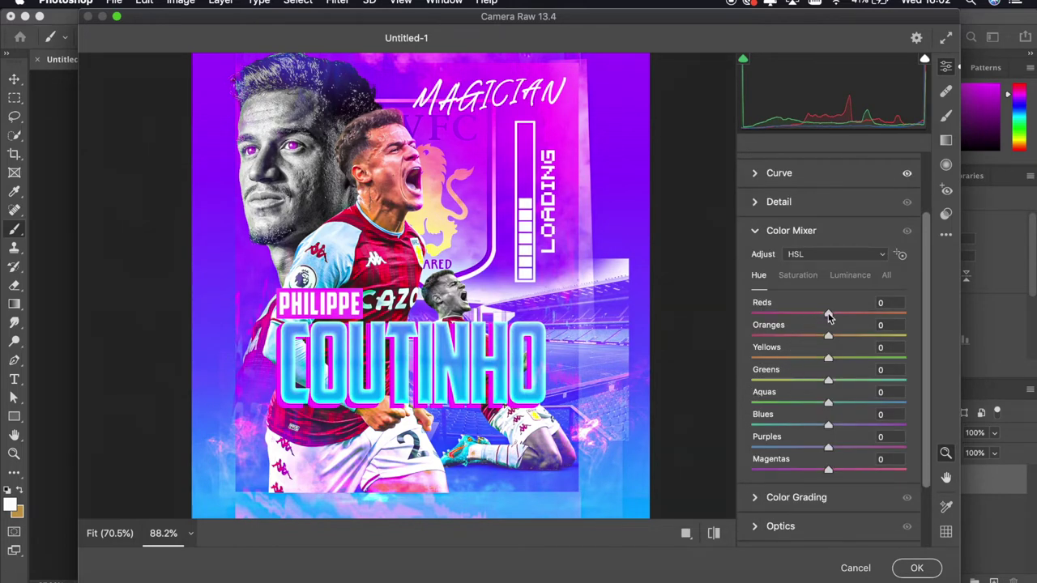
Step: Shift the Color Grading highlights wheel toward magenta
click(797, 497)
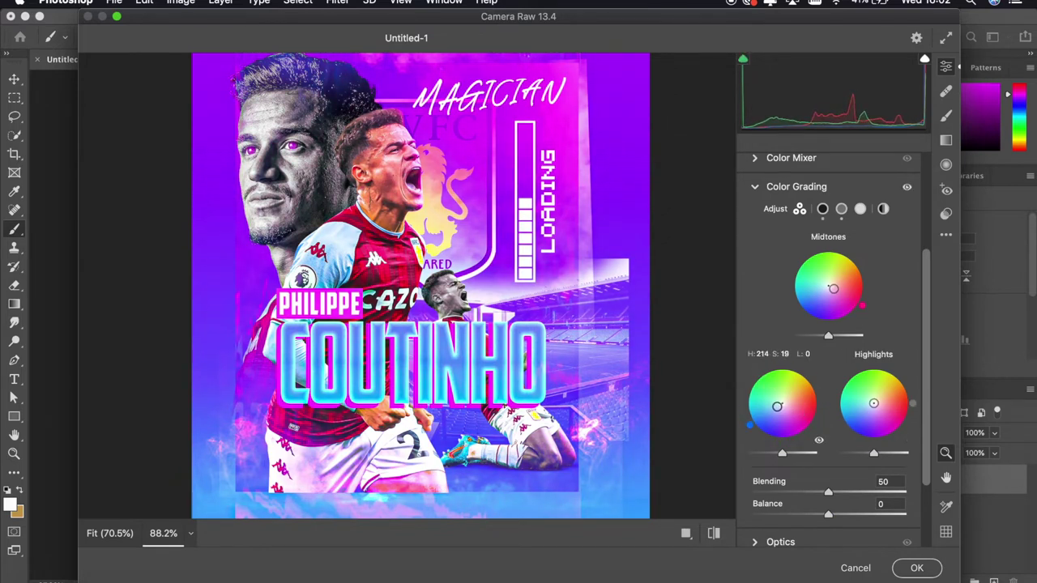
drag(874, 409, 888, 416)
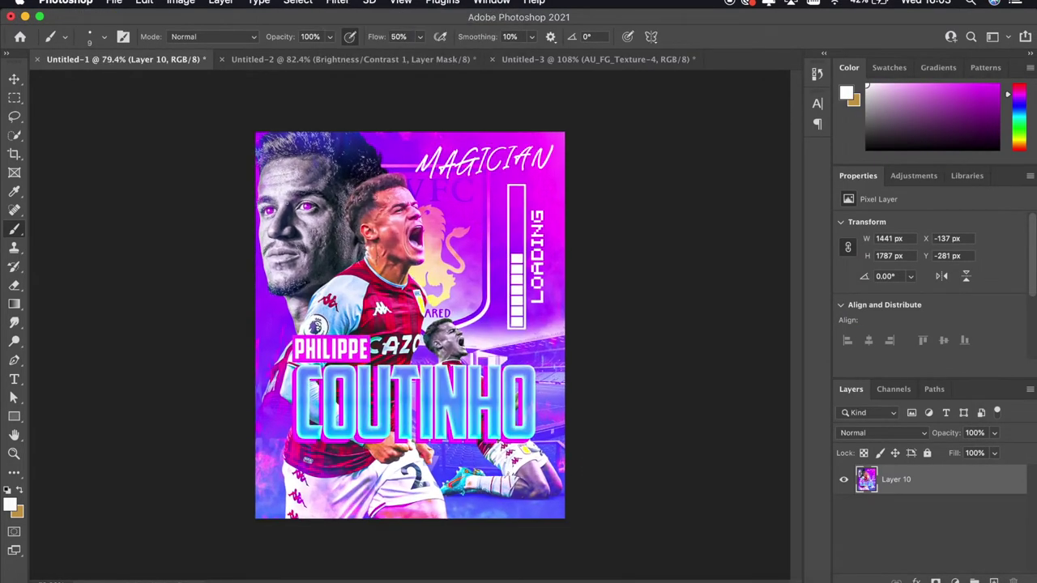
scroll(410, 324, up, 3)
scroll(410, 324, down, 2)
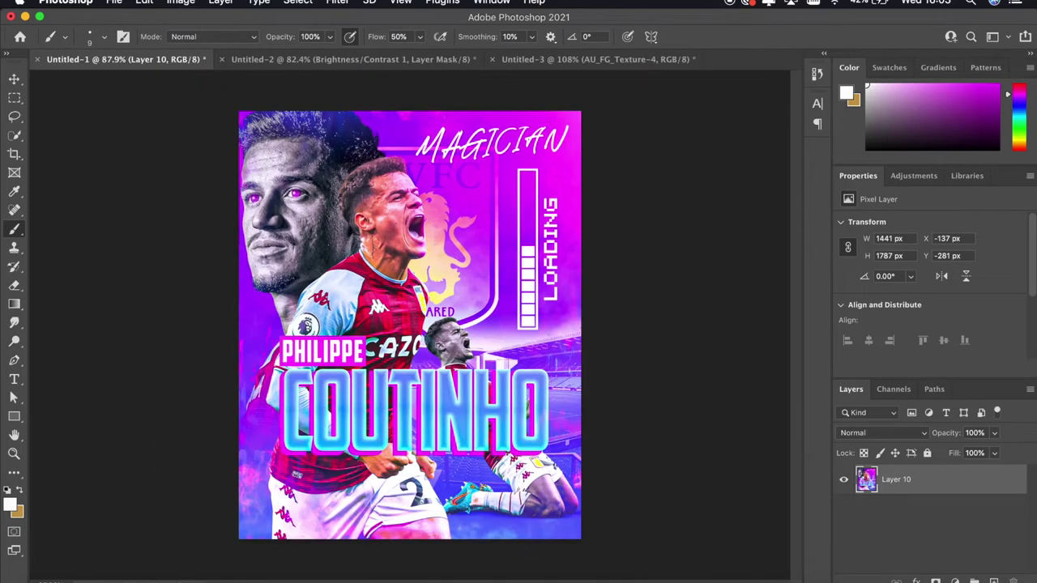
scroll(410, 325, up, 1)
scroll(410, 324, down, 2)
scroll(410, 324, up, 2)
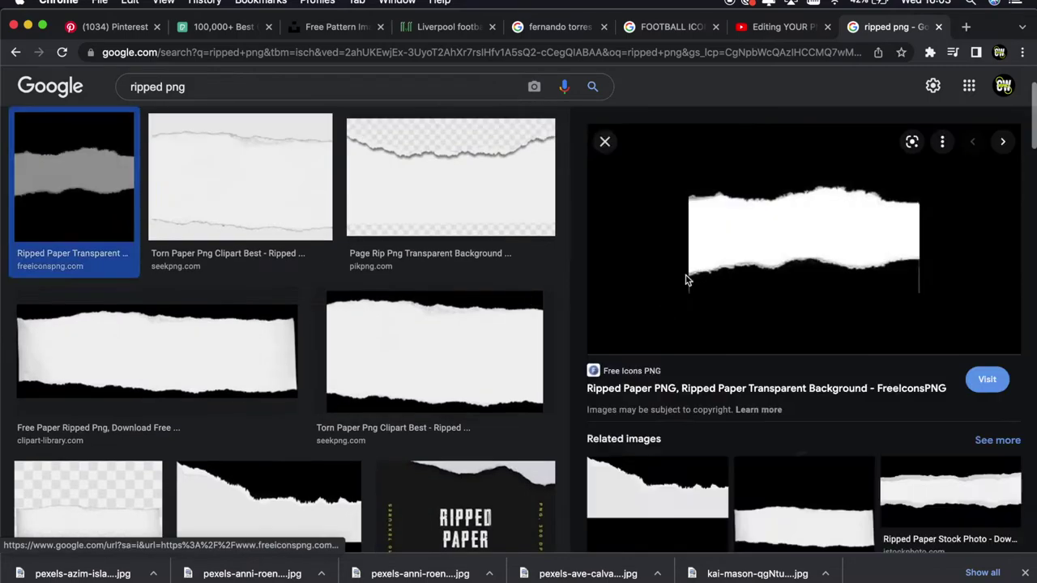
Step: Preview the SeekPNG torn-paper image and drag it into the poster as a new layer
scroll(778, 324, down, 3)
click(778, 390)
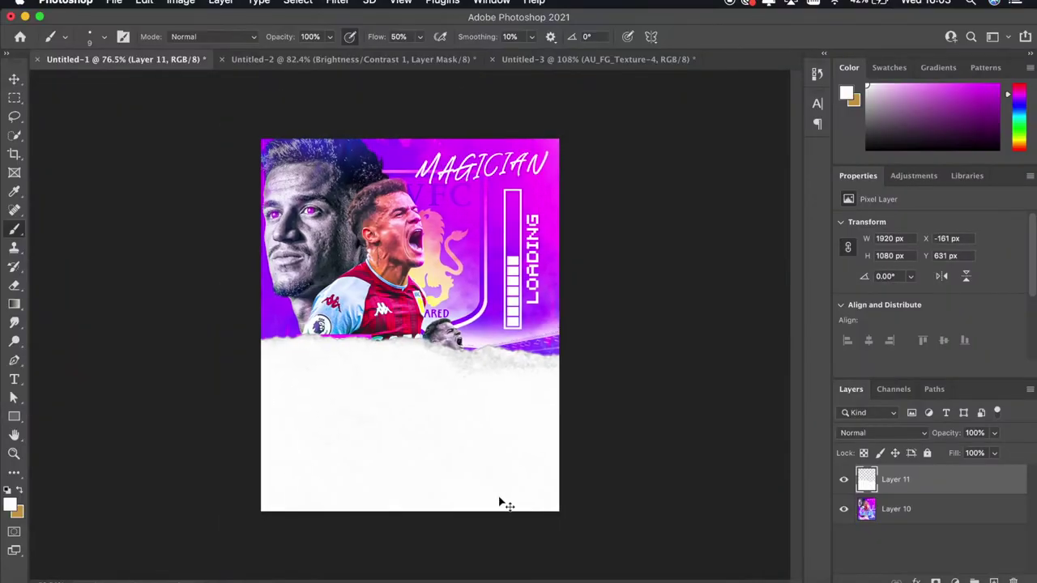
drag(499, 495, 653, 373)
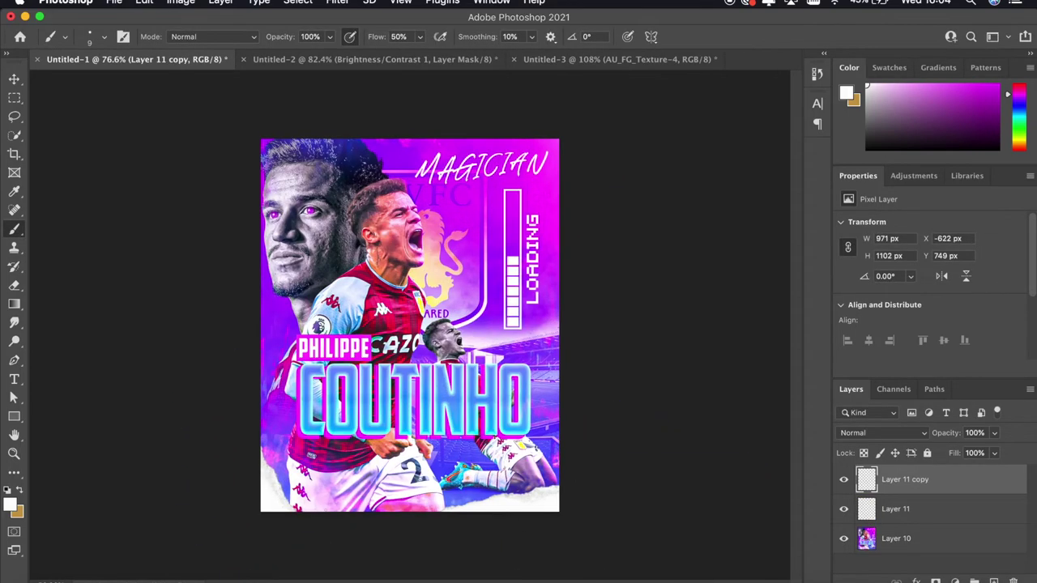
Step: Combine the torn-paper layers into a smart object and add 9.51% noise
right_click(907, 541)
click(790, 507)
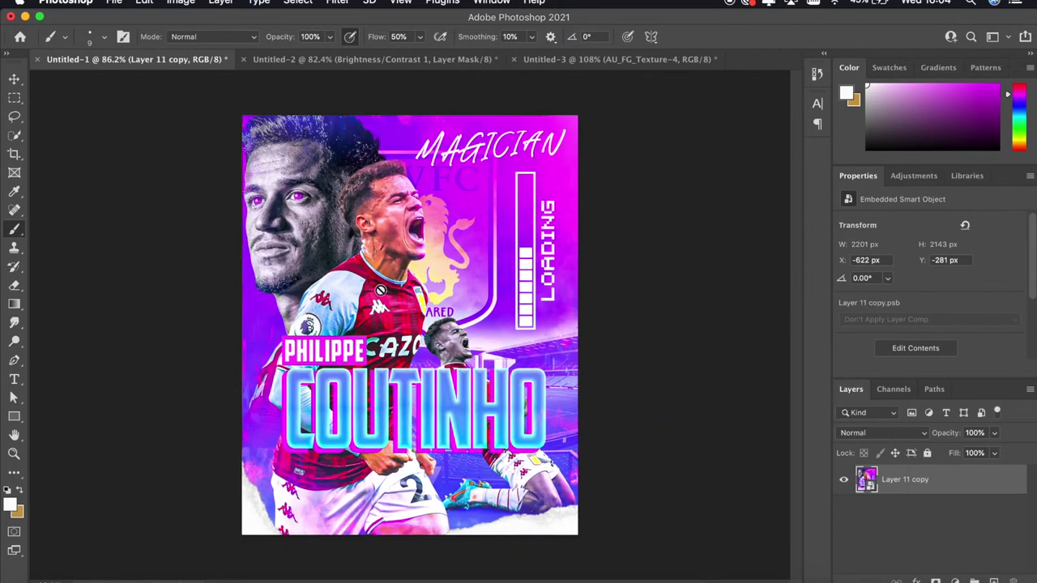
click(337, 2)
click(559, 234)
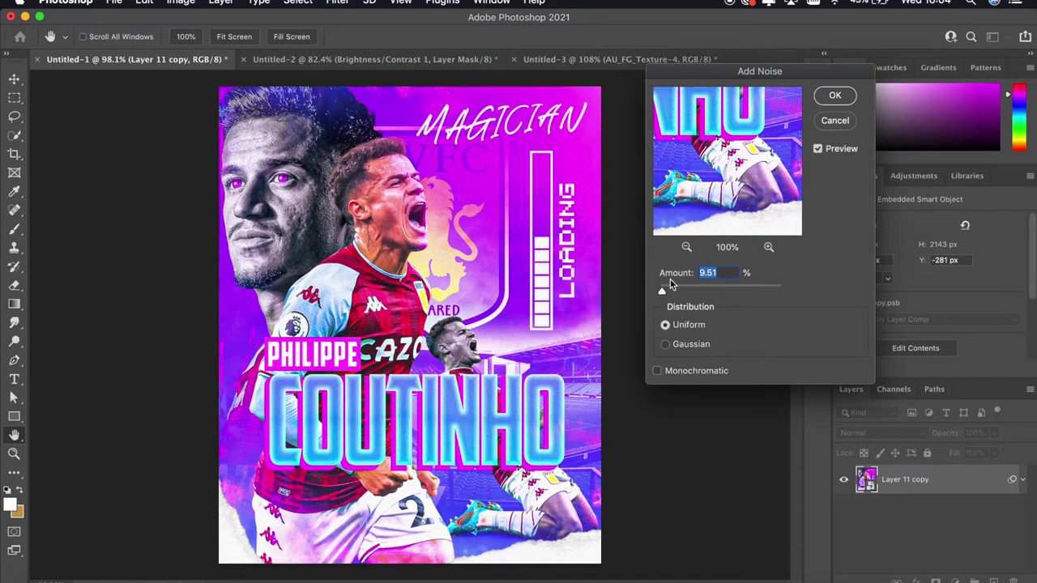
key(Return)
click(955, 582)
Step: Add a clipped Levels adjustment set to 1, 0.91 and 249
click(940, 305)
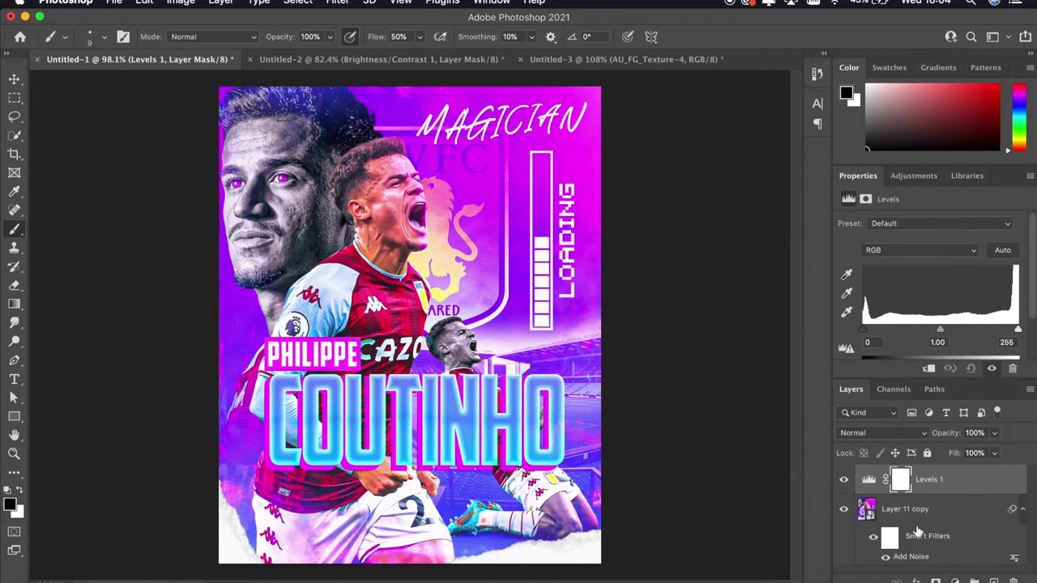
click(929, 368)
scroll(940, 324, down, 2)
drag(940, 277, 949, 280)
drag(862, 277, 869, 277)
mouse_move(1017, 277)
mouse_down()
mouse_move(1005, 277)
mouse_move(1015, 280)
mouse_up()
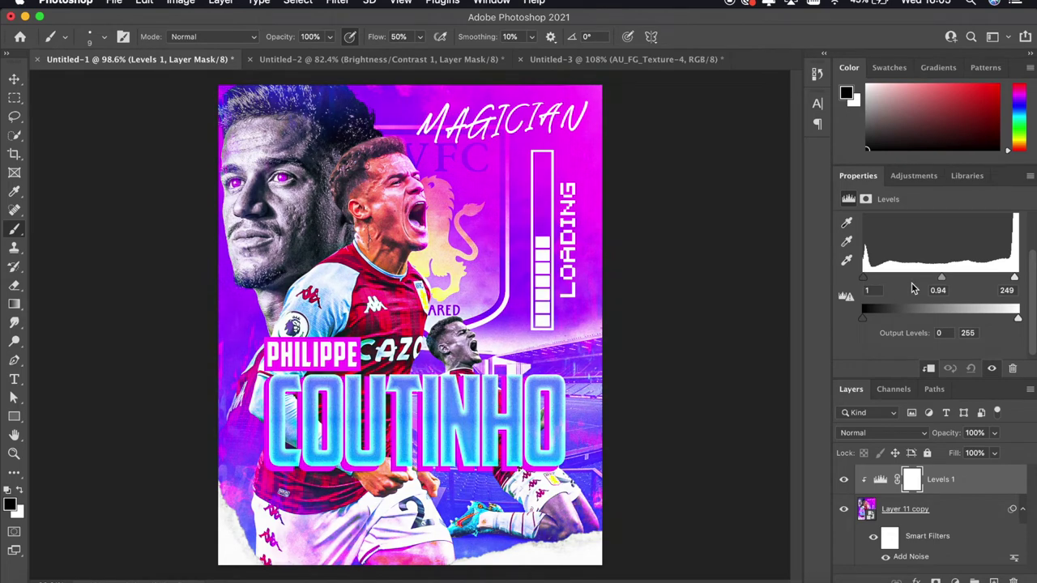
drag(941, 279, 944, 280)
scroll(664, 222, down, 3)
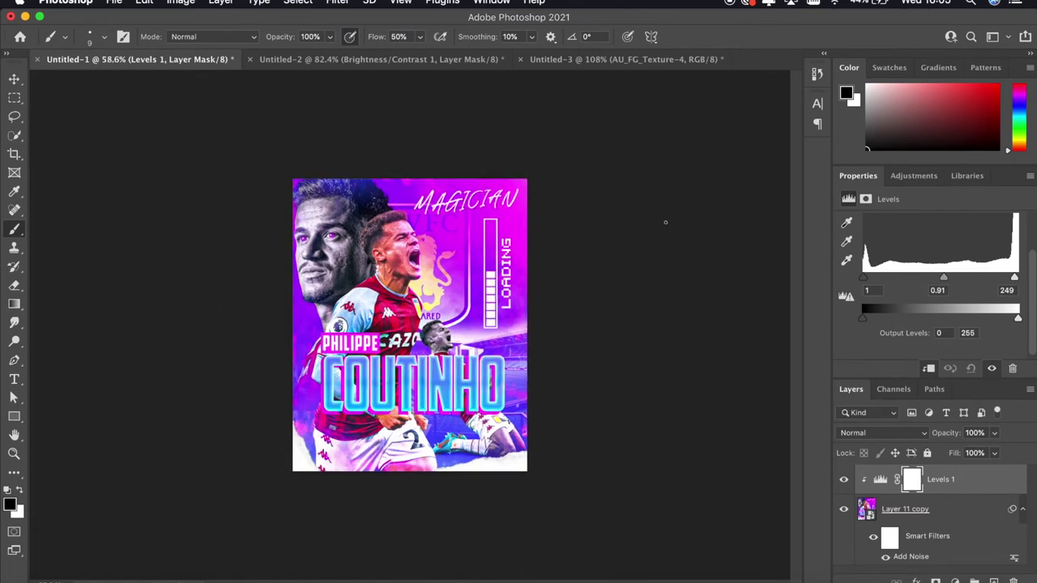
Step: Add a Brightness/Contrast adjustment with brightness 10
click(956, 581)
click(956, 353)
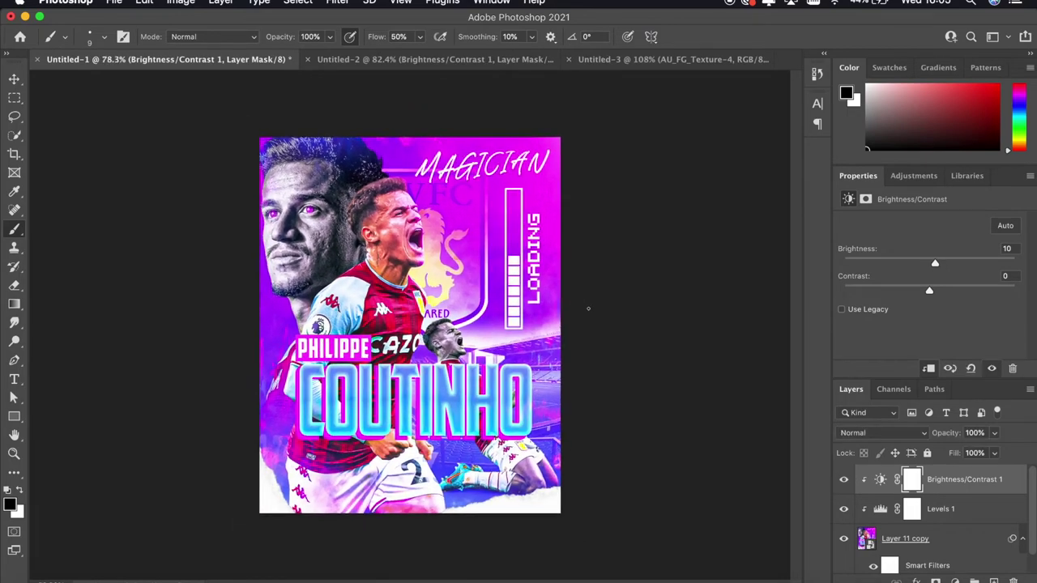
scroll(587, 308, up, 2)
scroll(587, 308, up, 1)
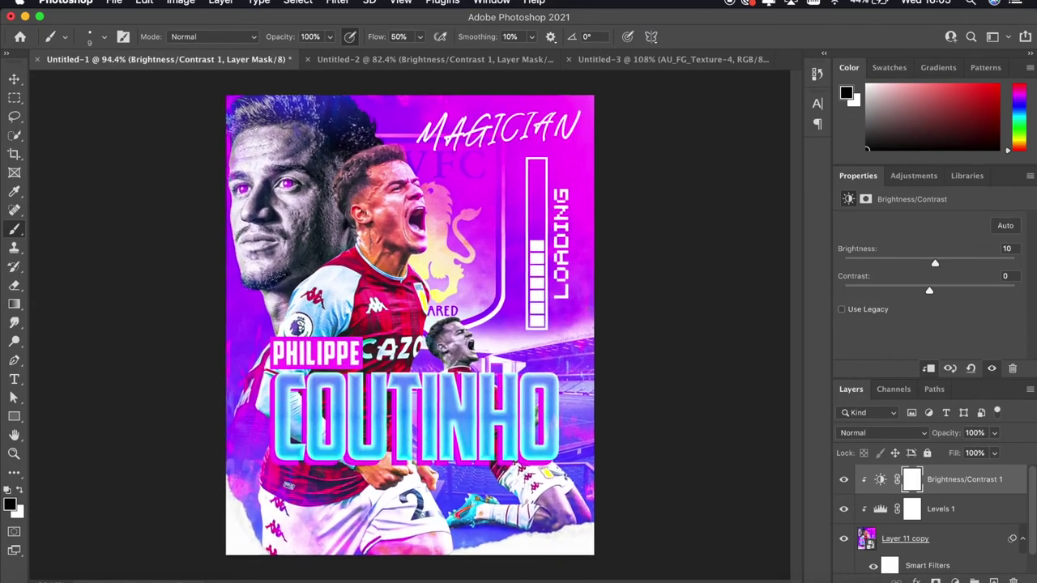